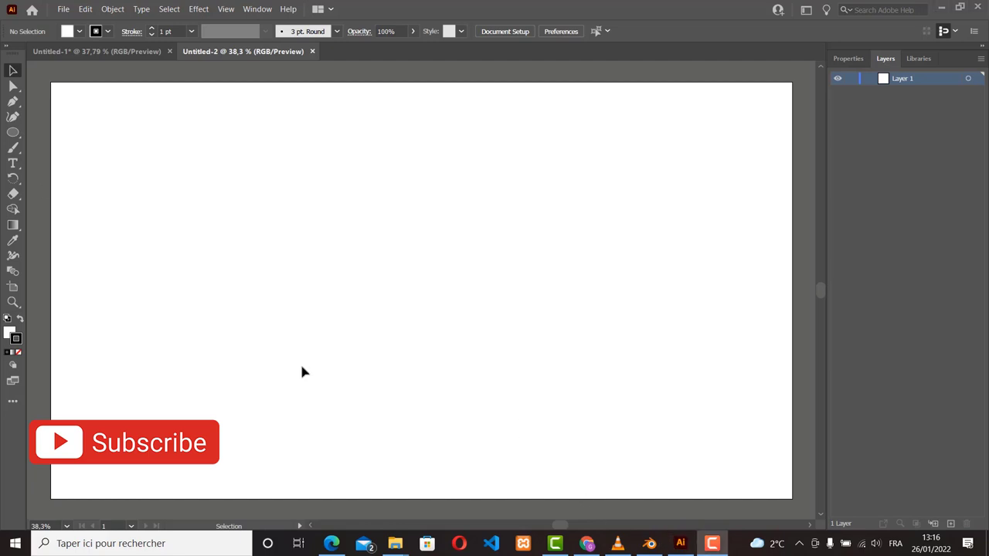
Create a new Web-Large 1920 × 1080 px document, Untitled-3, from File > New
left_click(63, 9)
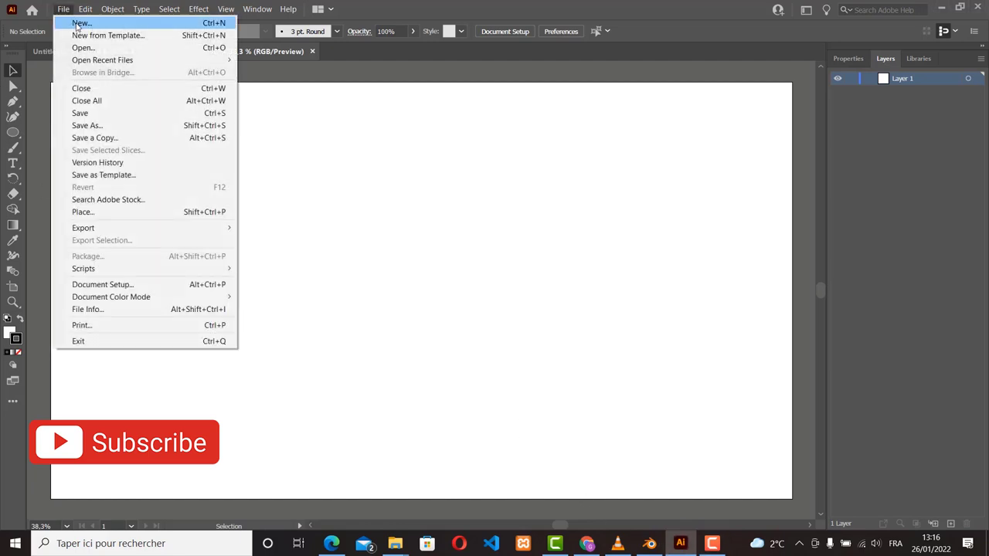
left_click(78, 22)
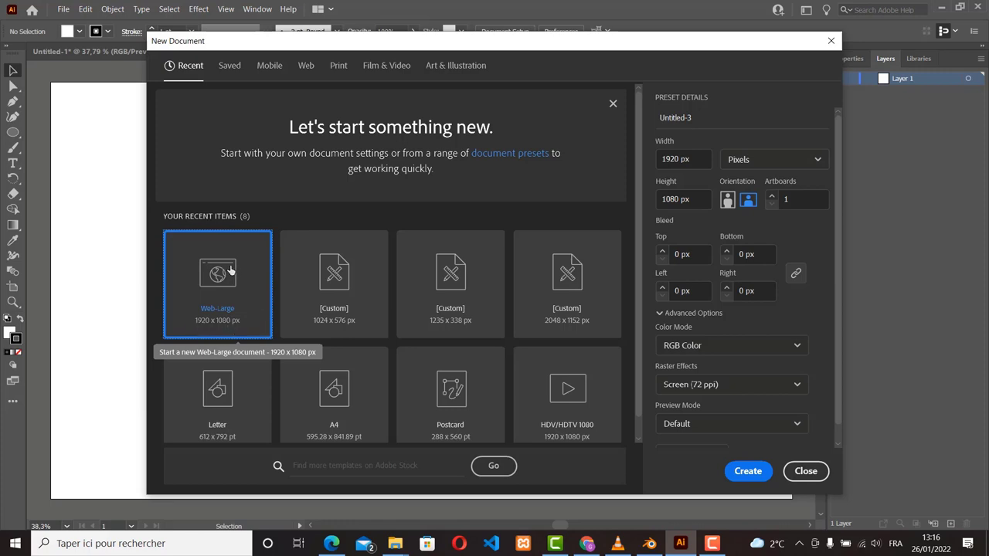
left_click(745, 472)
key("ctrl+alt+n")
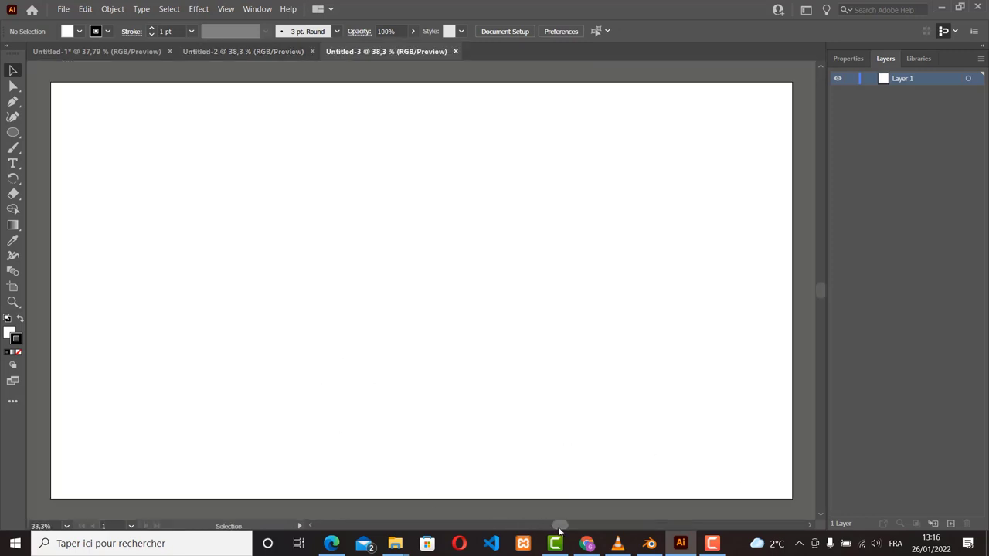
left_click_drag(561, 527, 559, 529)
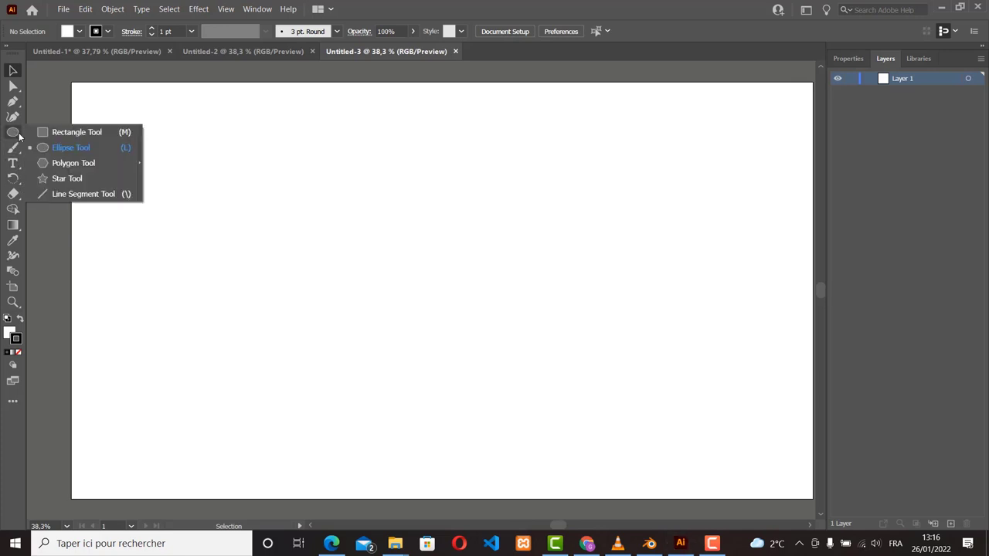
Draw a circle about 568 px across and fill it with black 000000
left_click(75, 147)
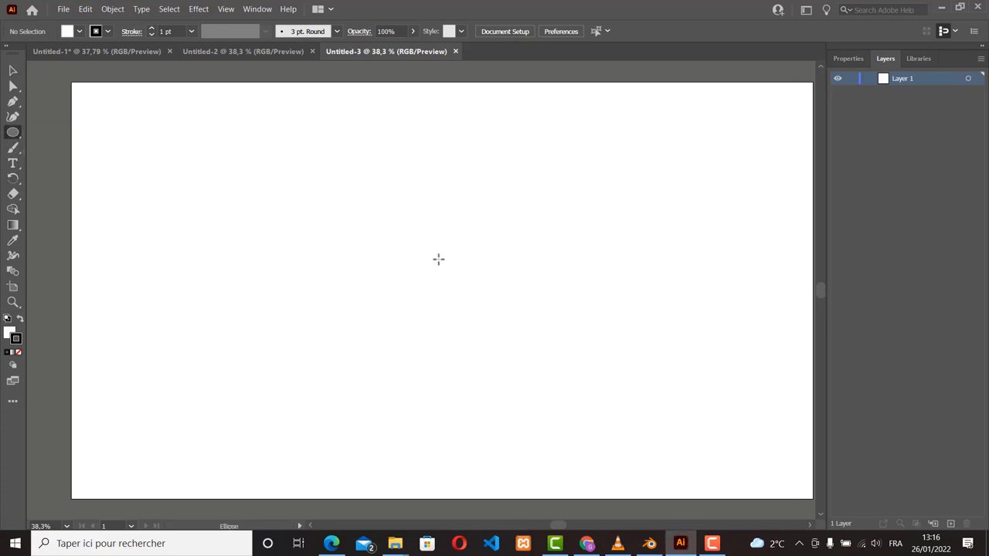
left_click_drag(325, 164, 537, 387)
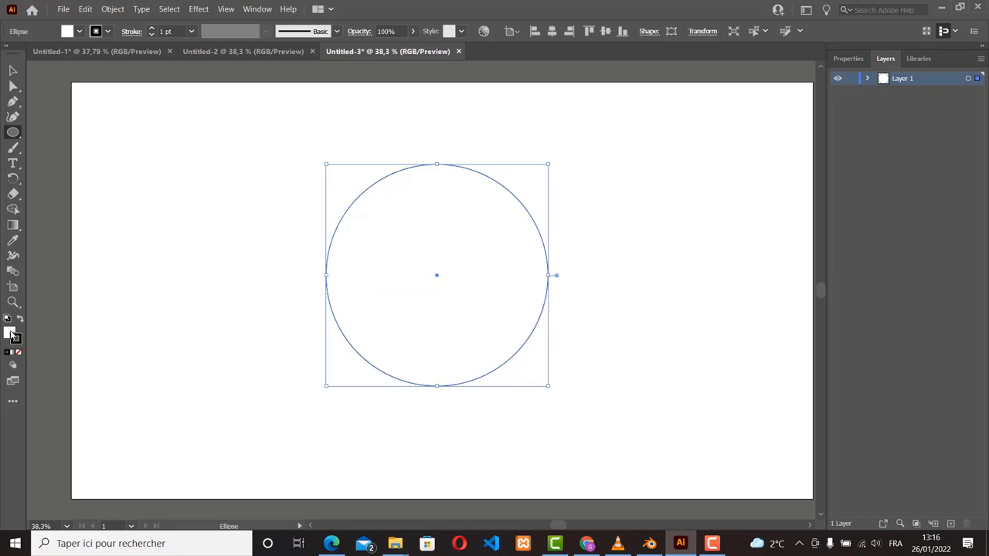
left_click(10, 334)
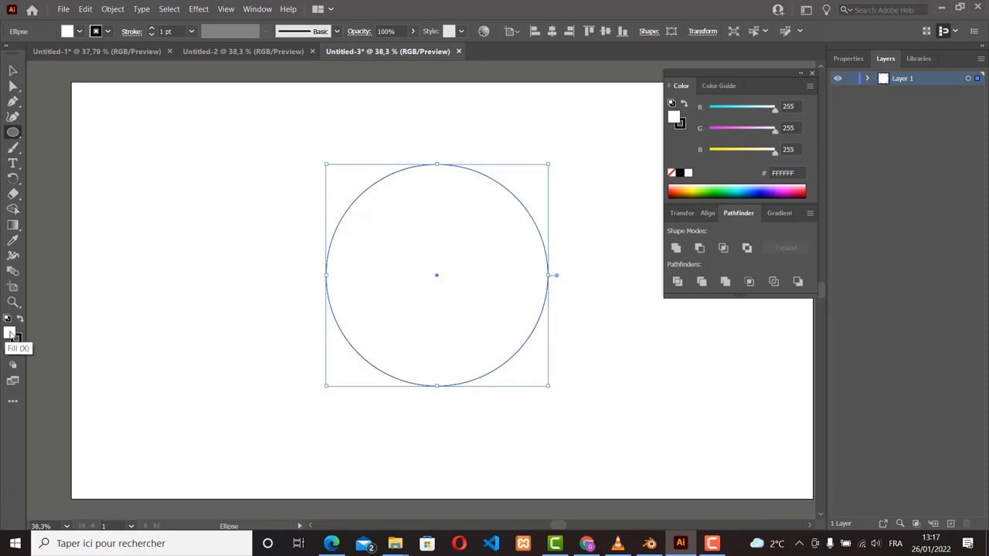
double_click(11, 333)
left_click_drag(657, 303, 573, 328)
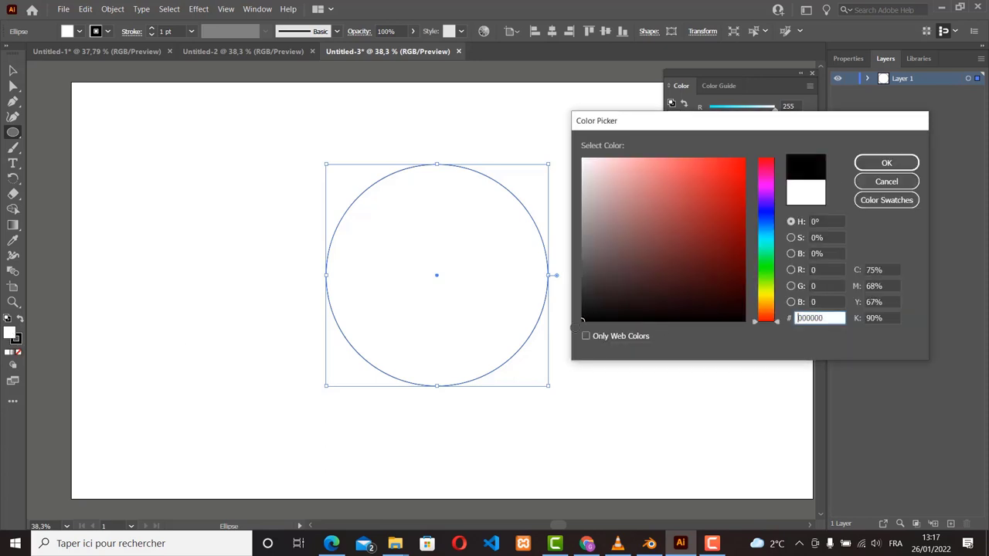
left_click(901, 164)
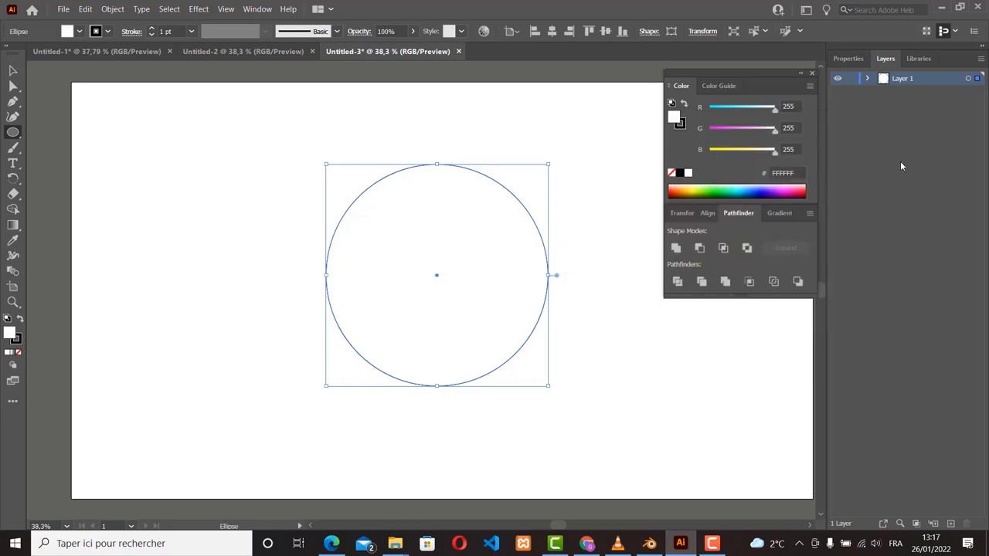
Move the black circle about 126 px to the right
left_click(12, 71)
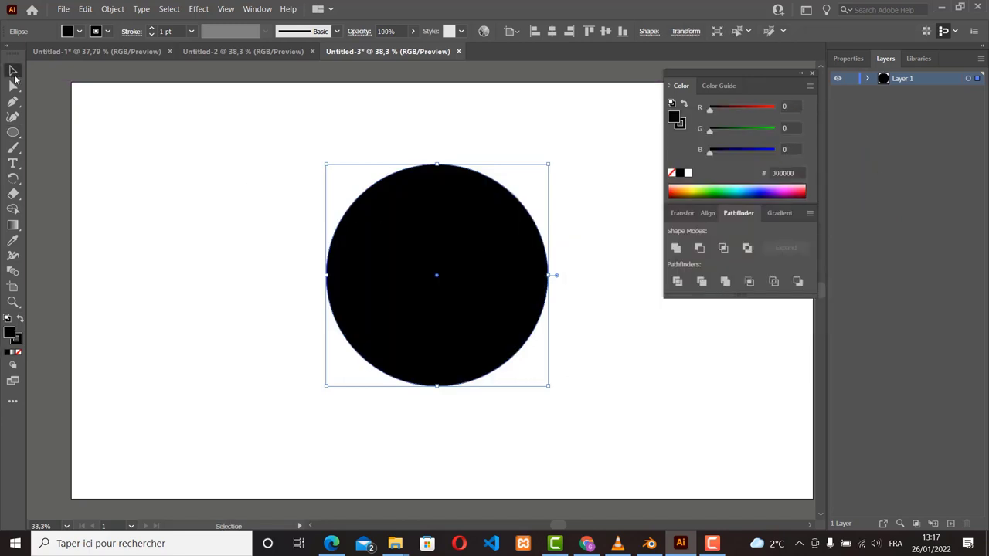
left_click(244, 259)
left_click(492, 303)
left_click(594, 337)
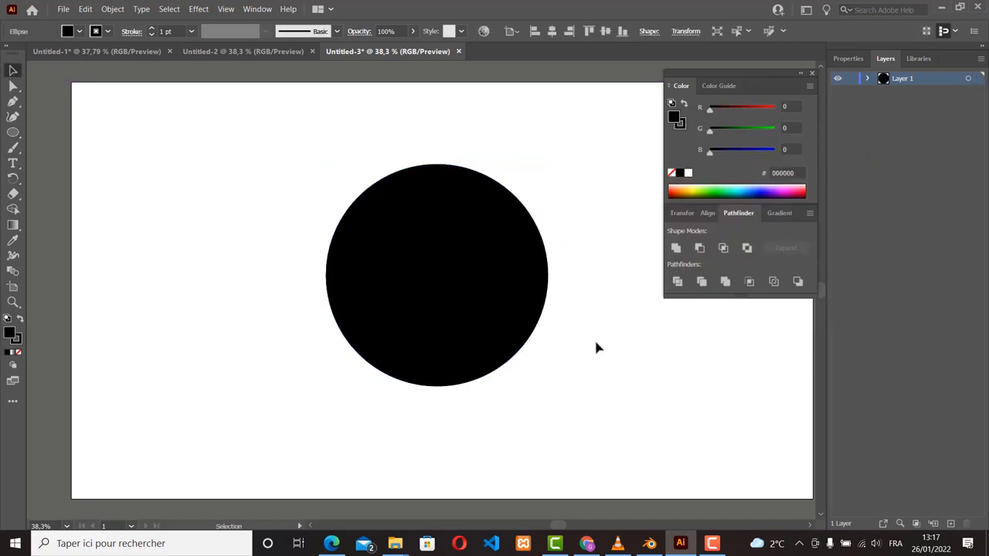
left_click_drag(487, 301, 584, 306)
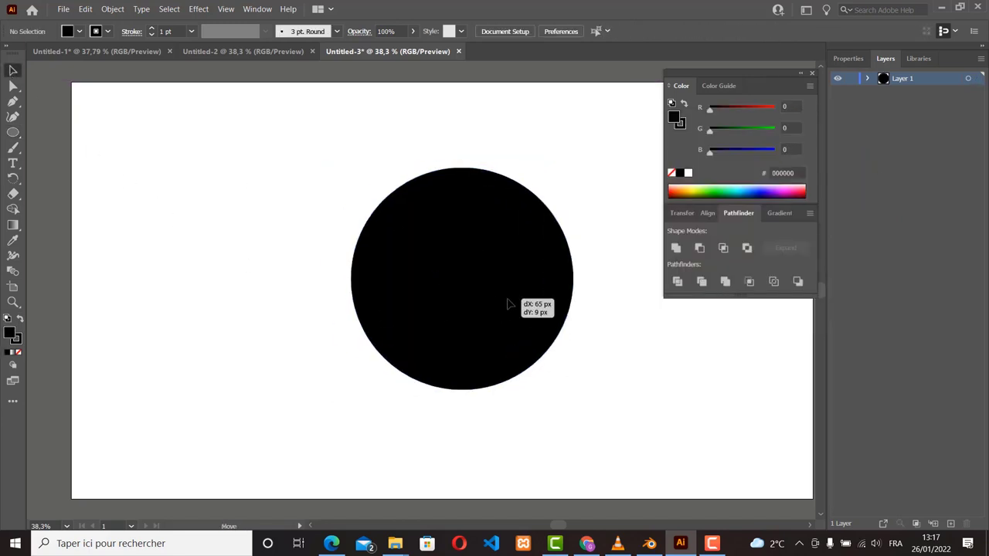
left_click(282, 282)
Outline the tree's left side, from the top through both tier tips to the trunk's left edge
left_click(13, 102)
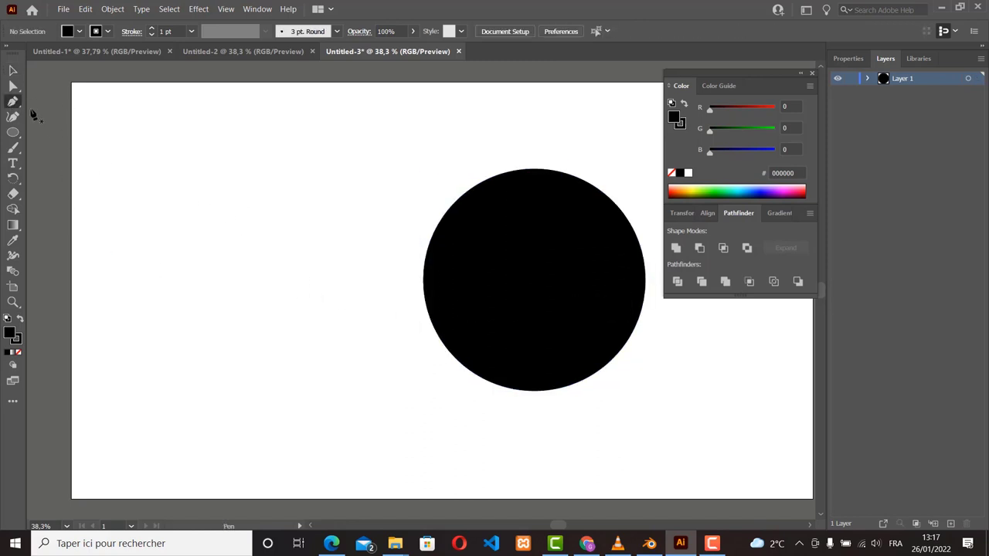
left_click(246, 198)
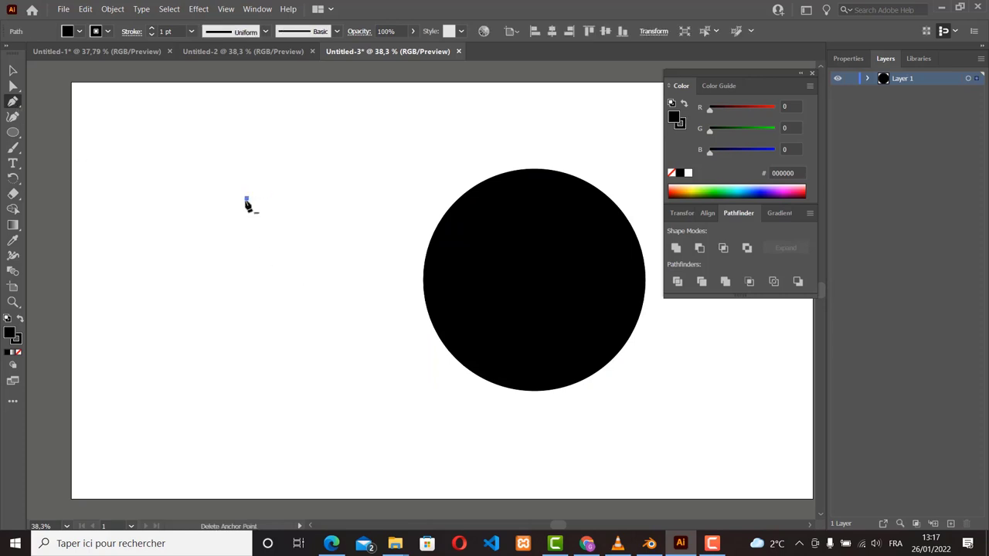
left_click(173, 278)
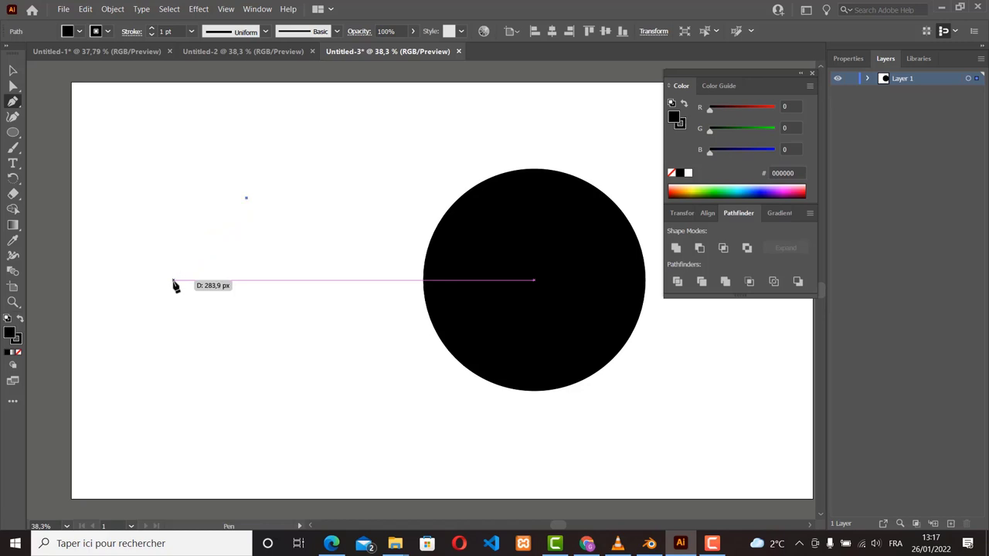
left_click(247, 266)
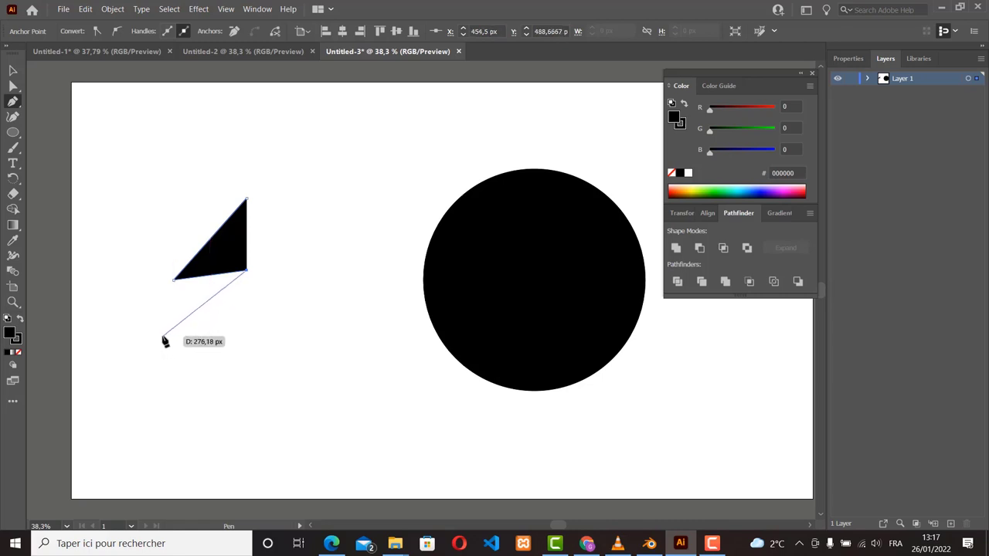
left_click(163, 337)
left_click(247, 334)
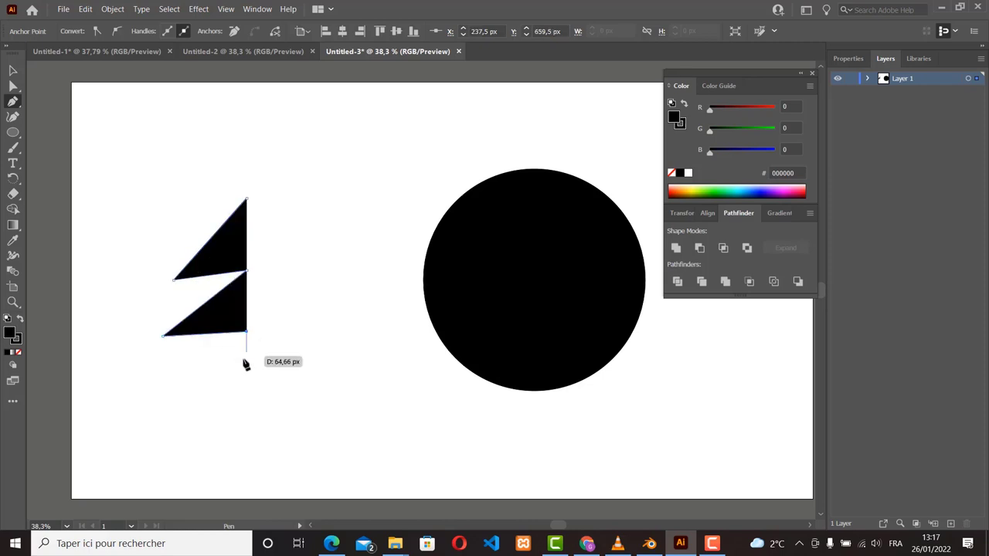
left_click(247, 374)
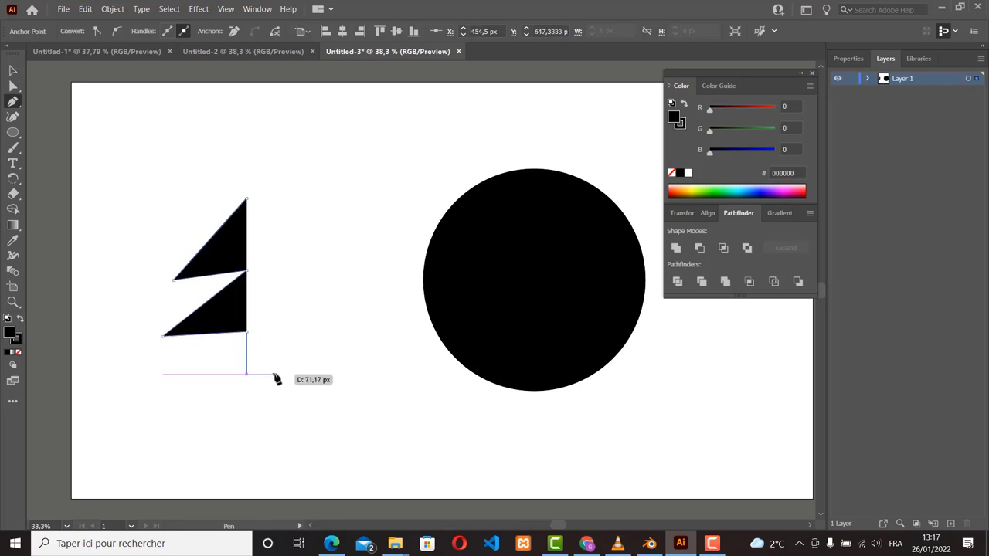
Finish the trunk and the tree's right side, ending with a flat top
left_click(278, 374)
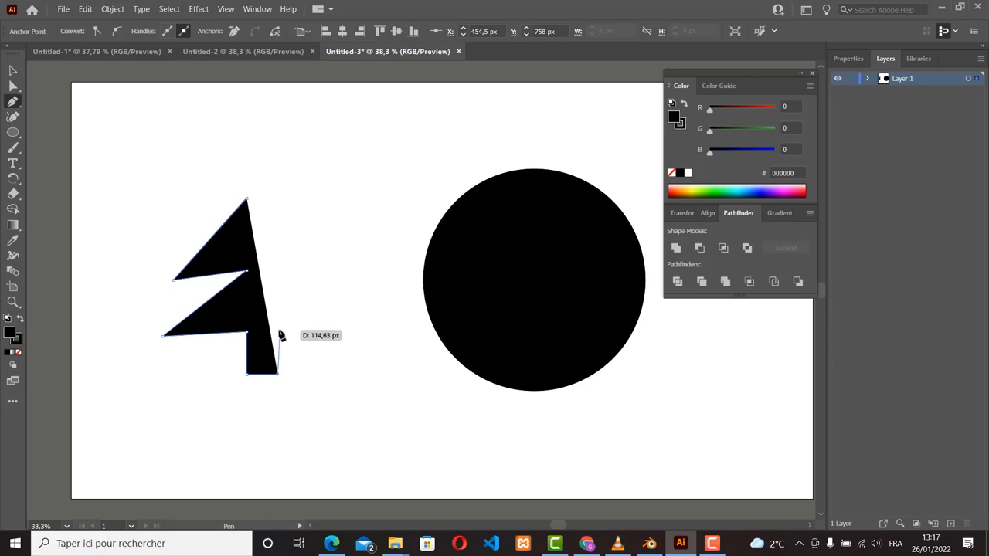
left_click(278, 332)
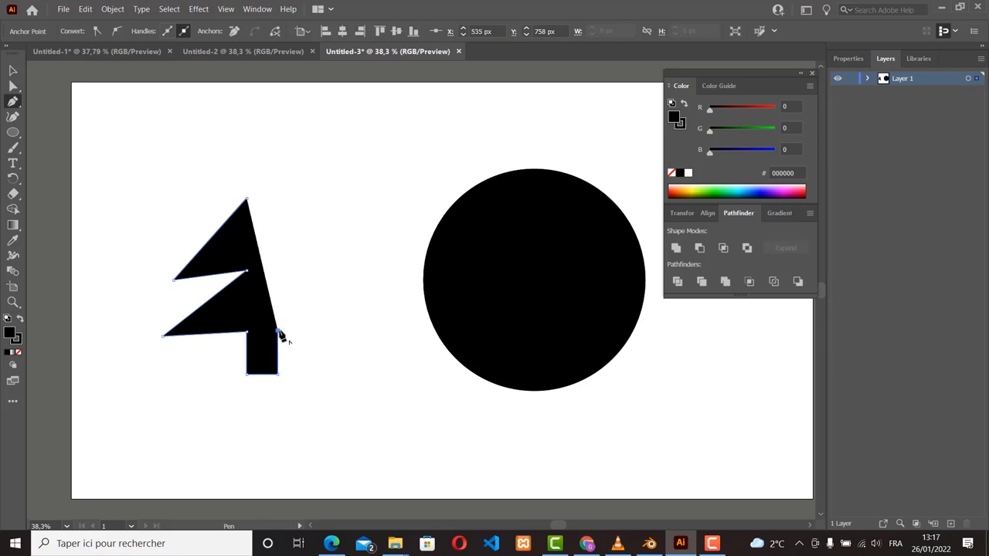
left_click(352, 333)
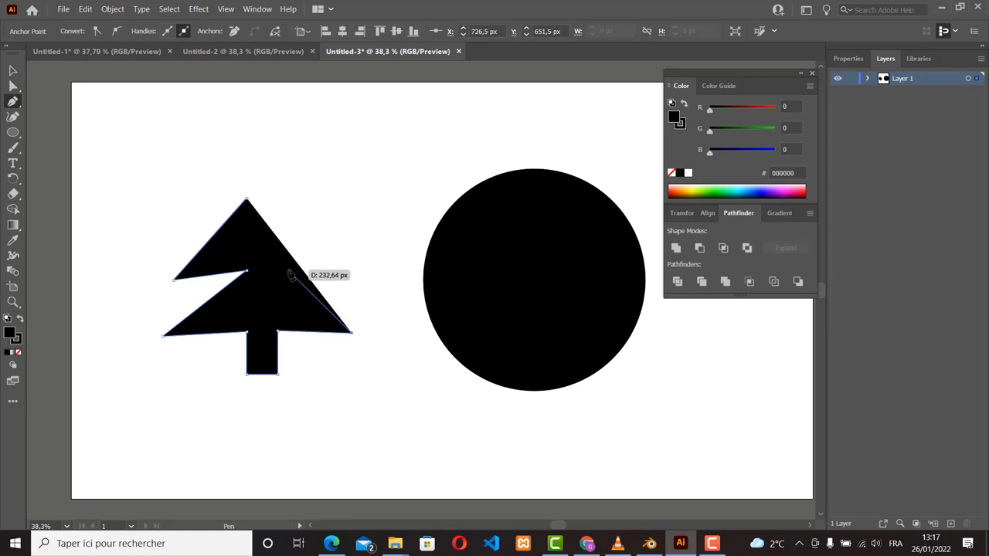
left_click(290, 270)
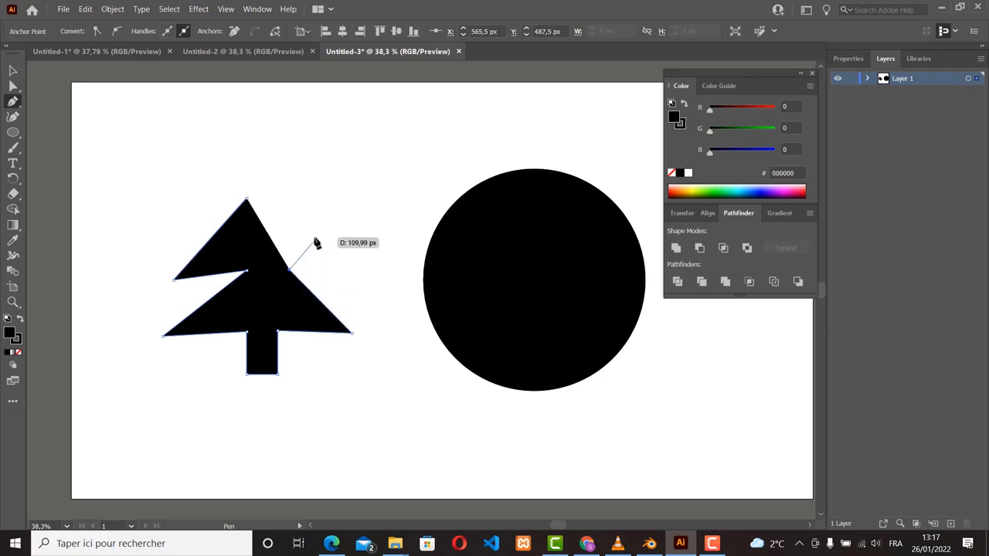
left_click(352, 266)
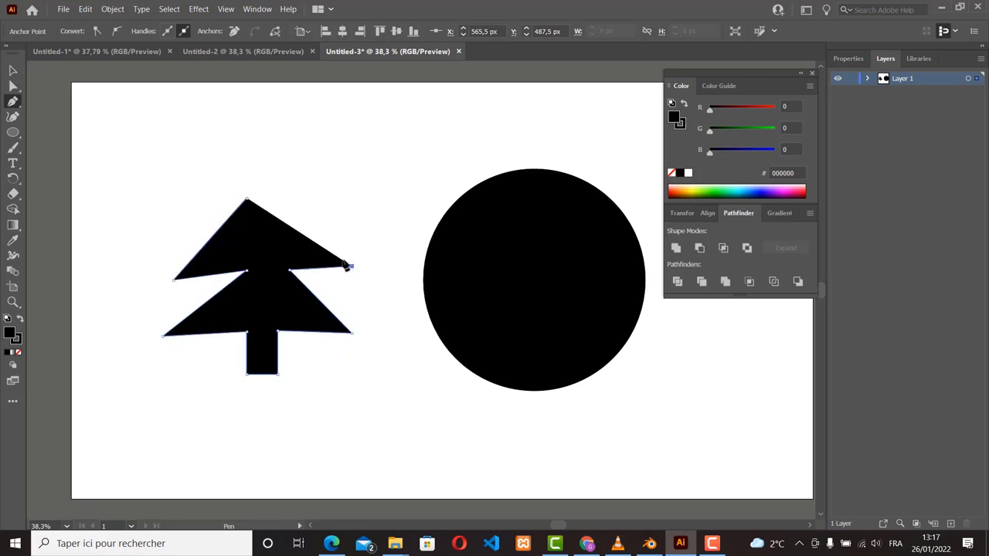
left_click(275, 199)
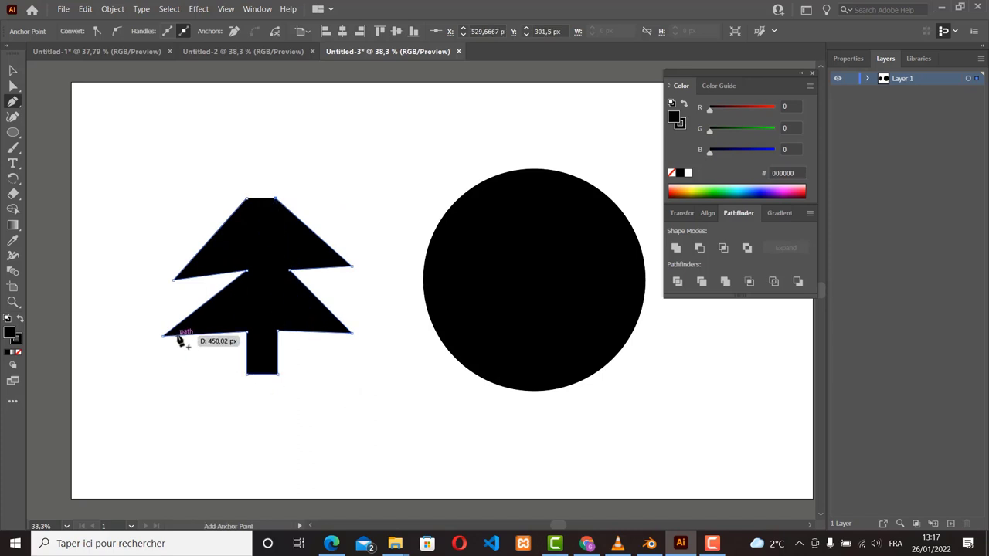
left_click(13, 118)
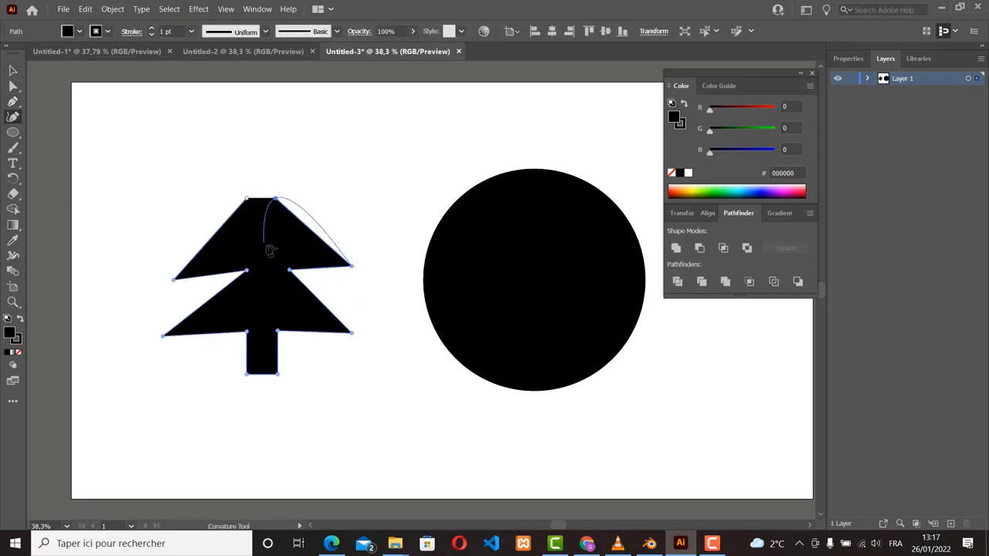
Nudge the tree's left notch and top-left point with the Curvature tool
key("Escape")
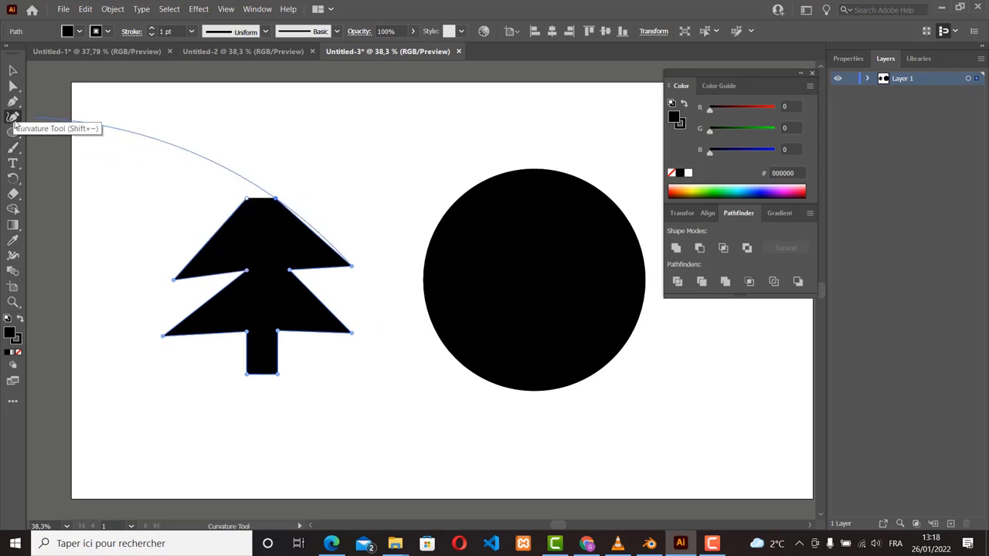
left_click(247, 272)
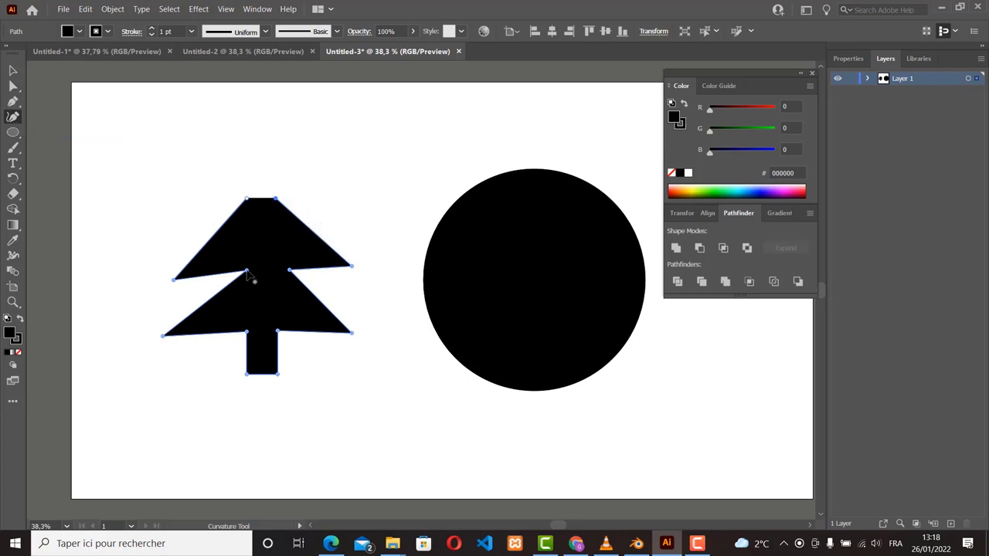
mouse_move(247, 272)
left_mouse_down()
mouse_move(235, 277)
mouse_move(294, 273)
left_mouse_up()
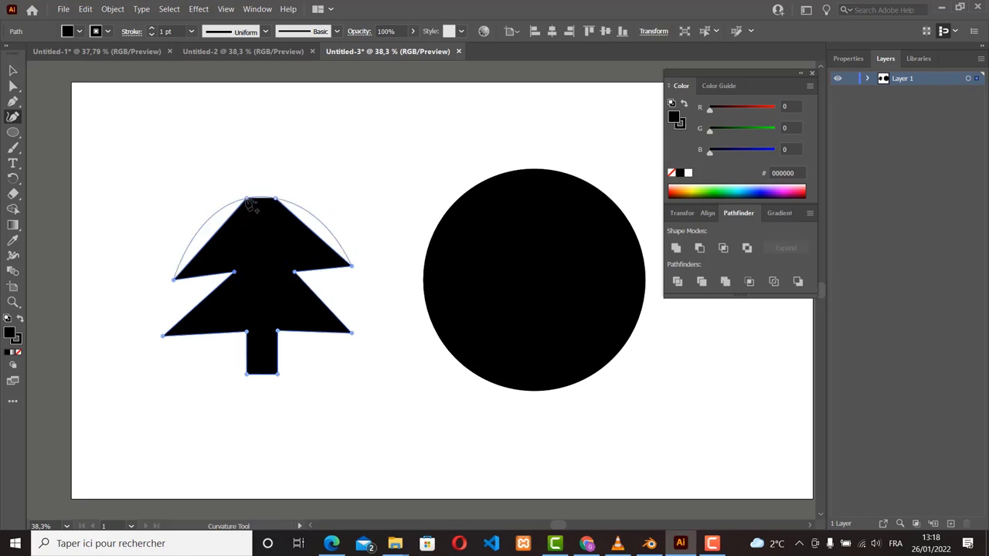
left_click_drag(251, 199, 248, 199)
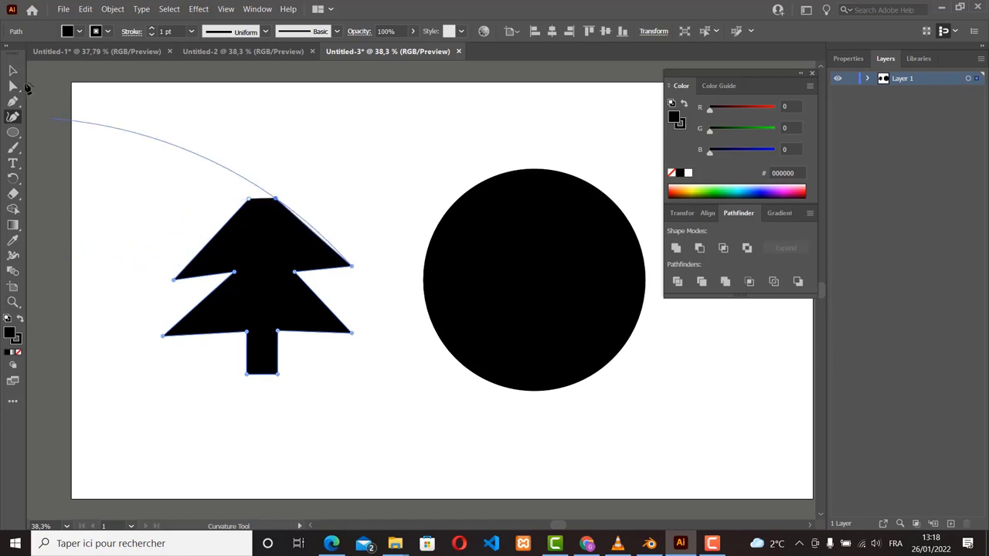
key("v")
left_click(340, 473)
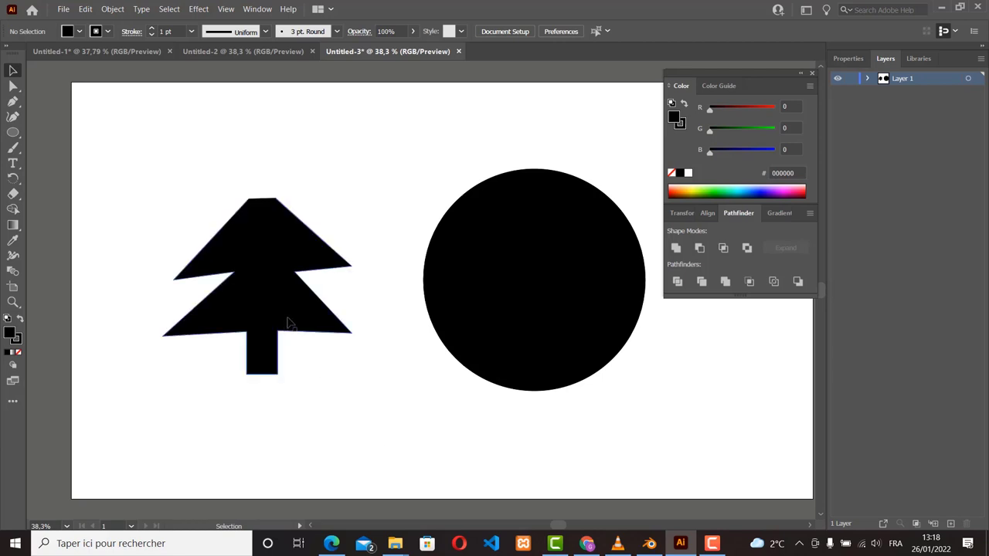
left_click(288, 323)
Even out the tier tips and inner left notch, then select the whole tree
left_click(13, 116)
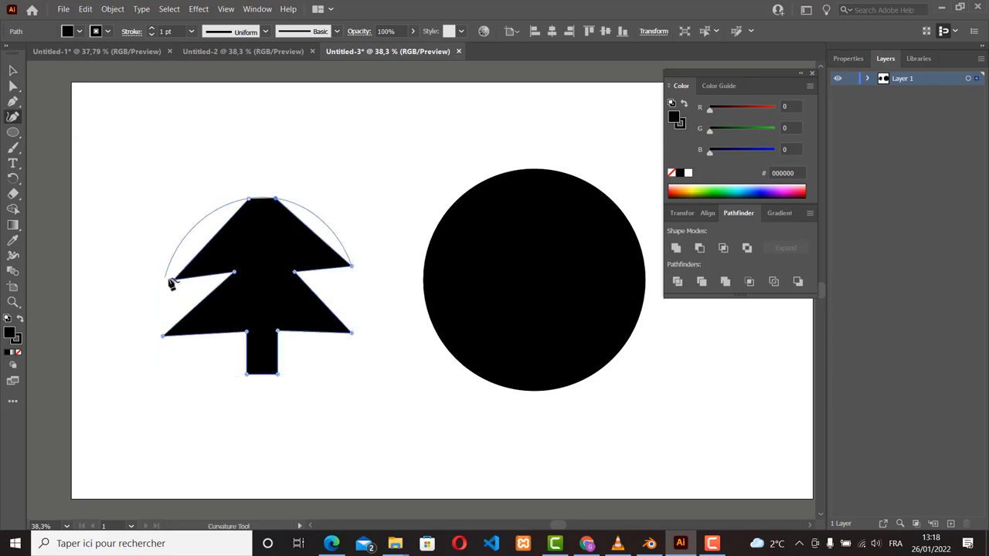
left_click_drag(172, 283, 178, 276)
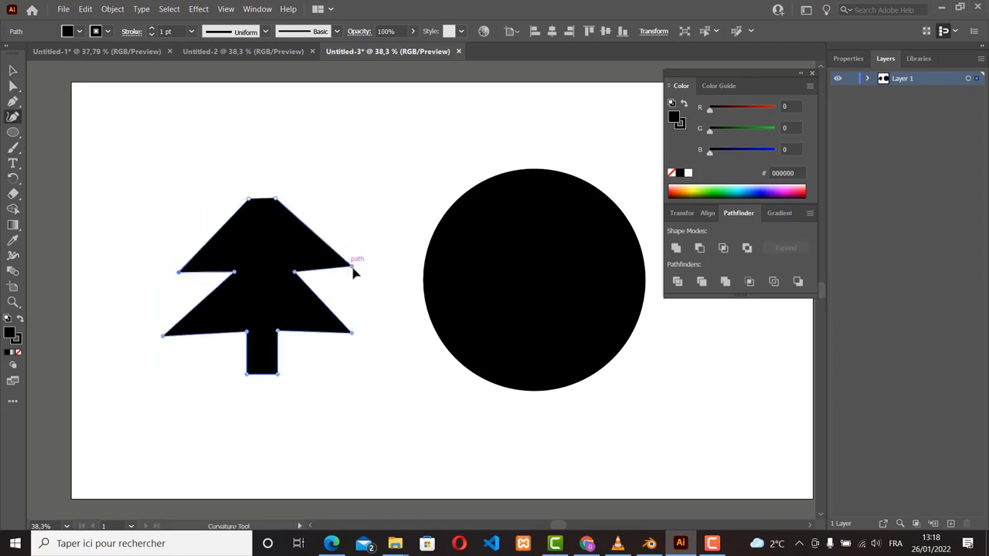
left_click_drag(352, 267, 353, 272)
left_click(276, 200)
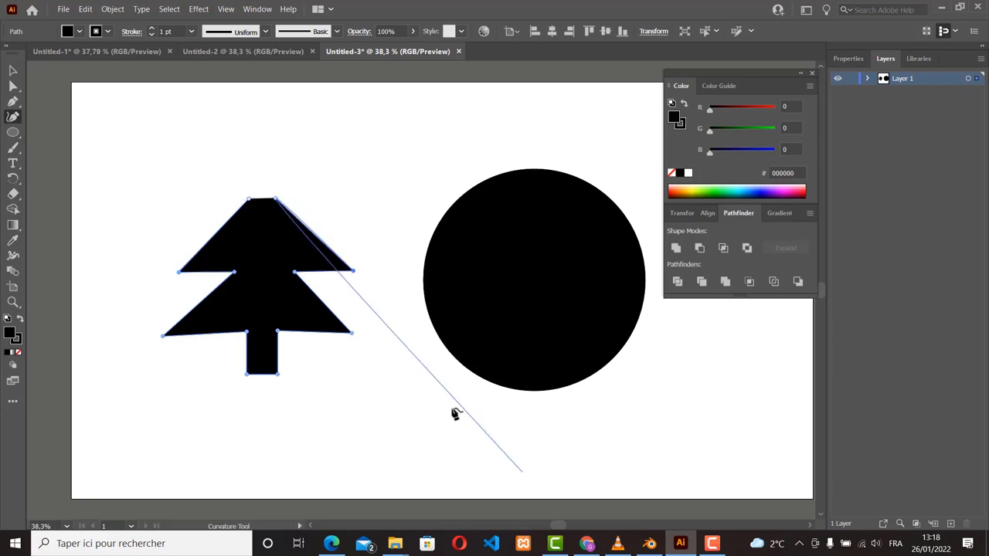
left_click(347, 270)
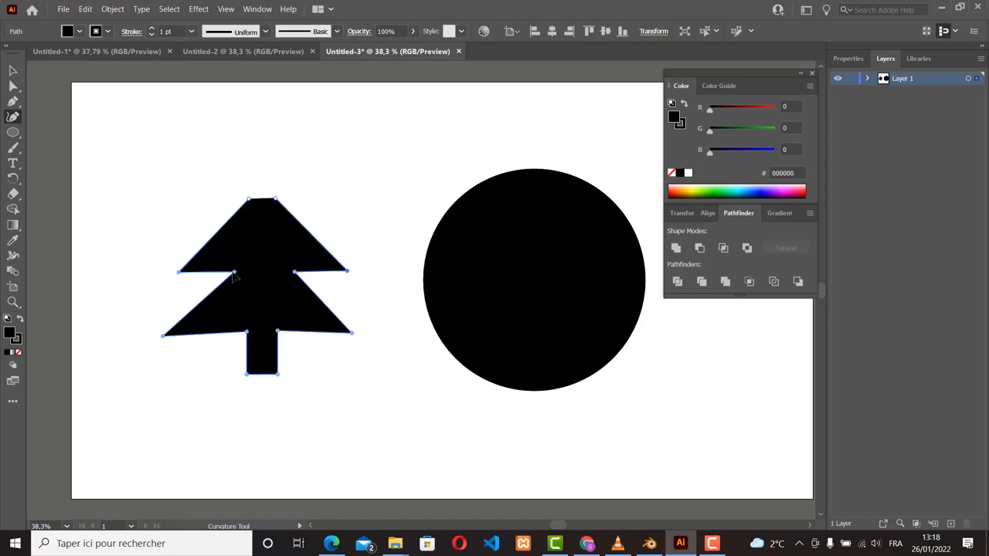
left_click_drag(233, 273, 228, 273)
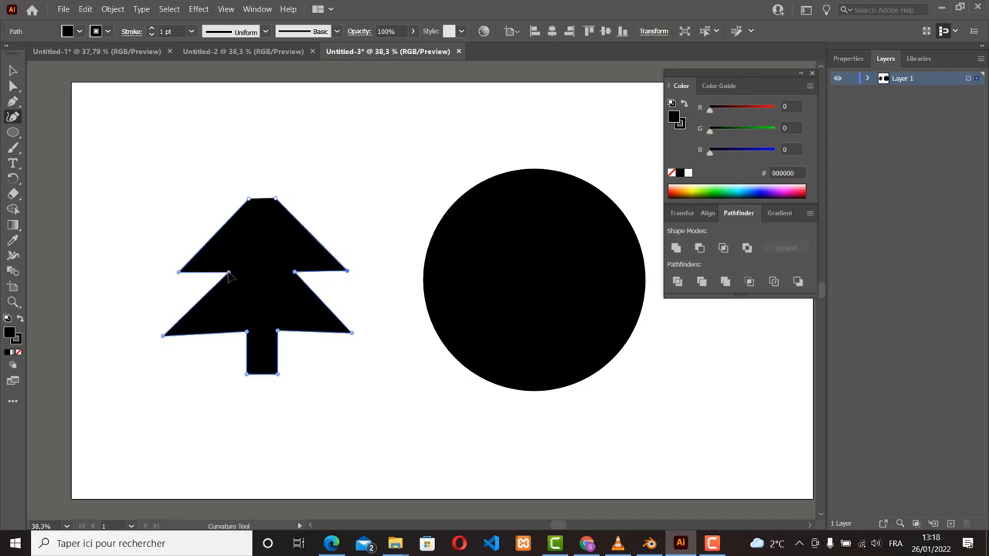
left_click_drag(163, 335, 172, 334)
left_click(13, 71)
left_click(333, 208)
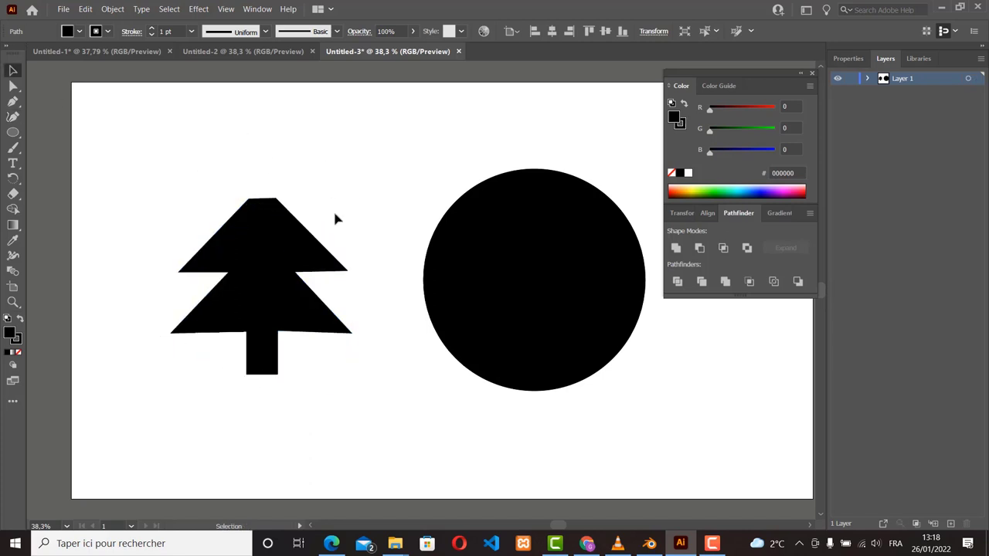
left_click(282, 251)
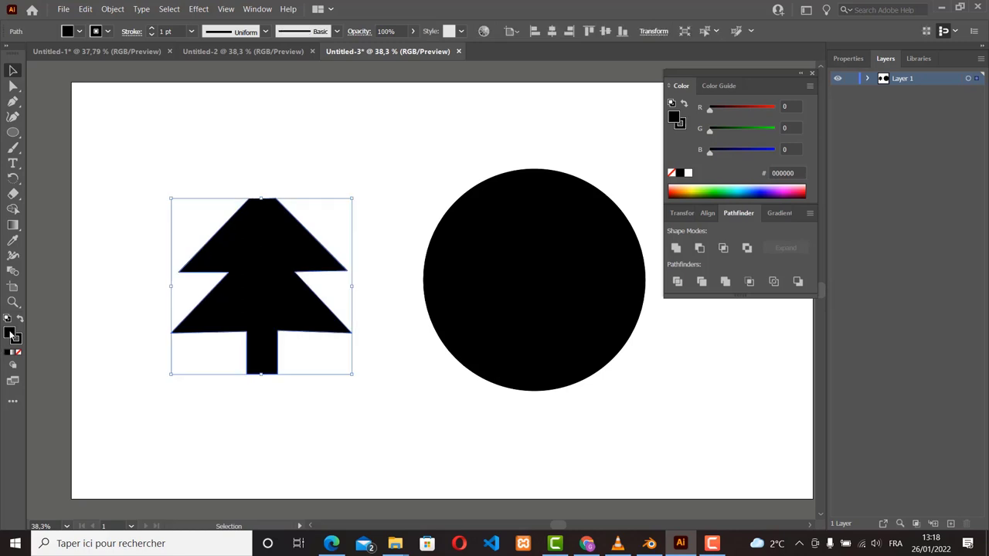
Give the tree a white FFFFFF fill and a stroke of None
double_click(11, 333)
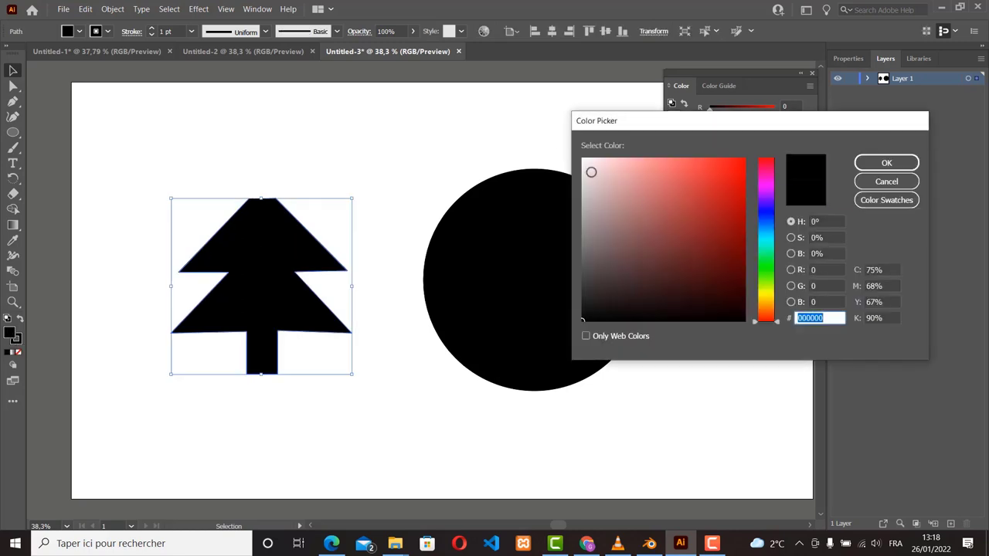
left_click(584, 161)
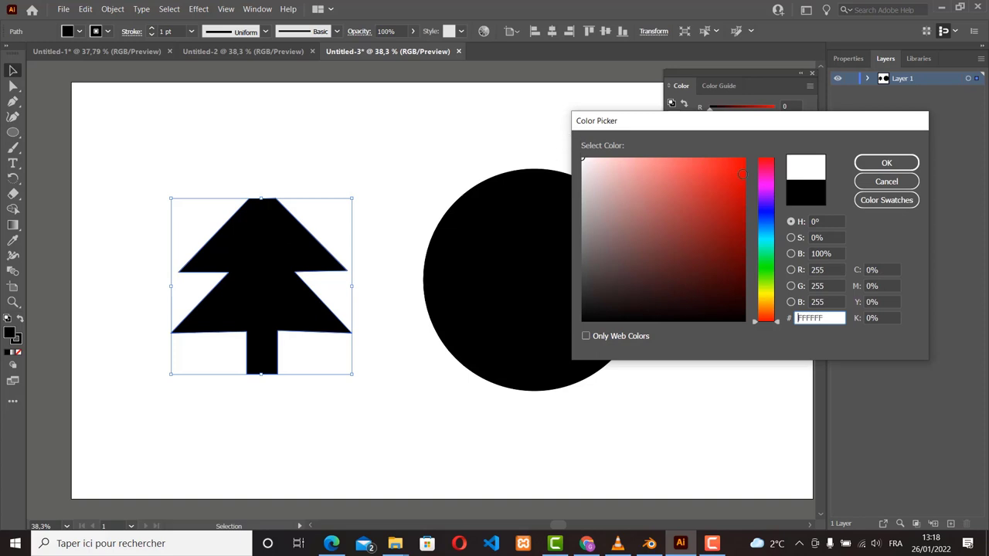
left_click(886, 162)
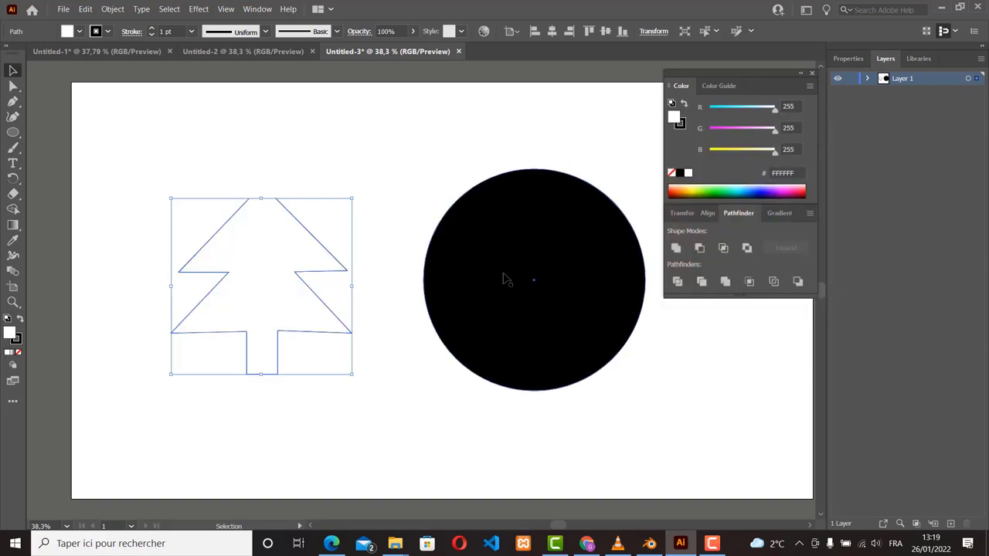
left_click(18, 343)
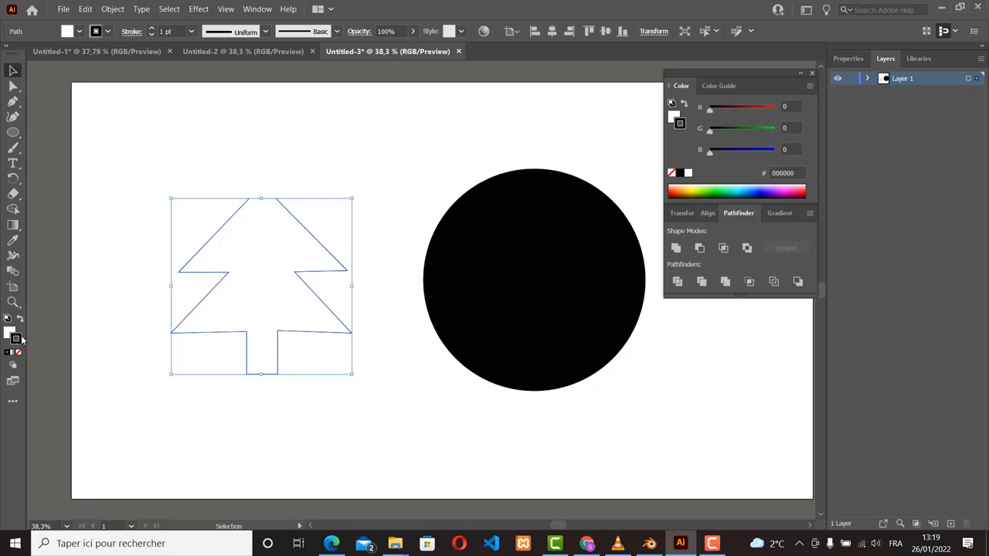
left_click(18, 354)
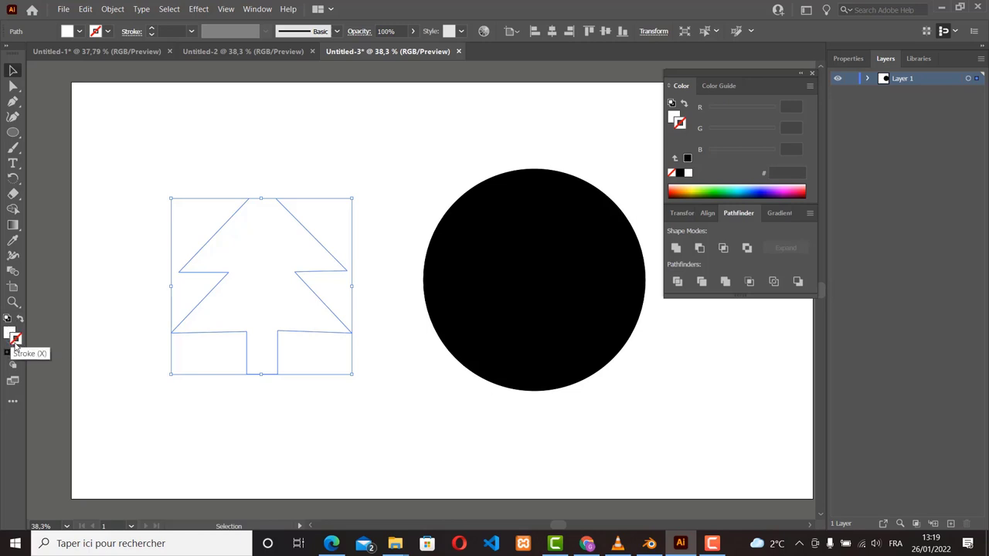
Move the white tree onto the centre of the black circle
left_click_drag(252, 312, 533, 309)
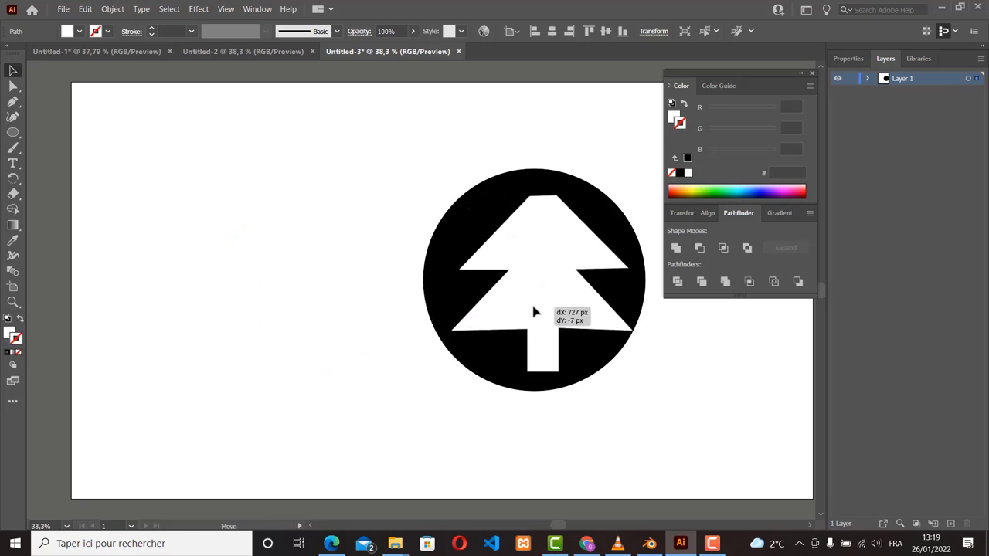
left_click_drag(533, 309, 526, 300)
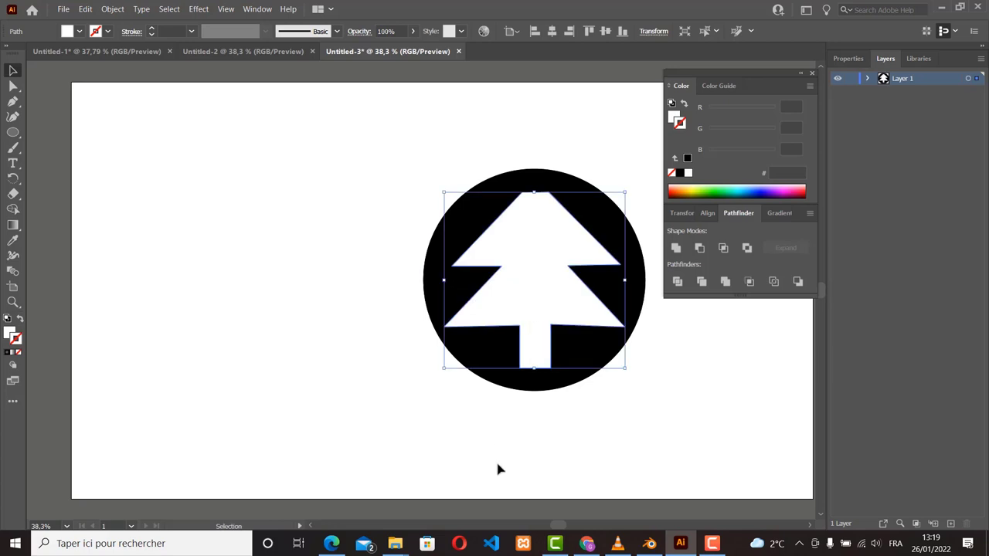
left_click_drag(547, 524, 560, 525)
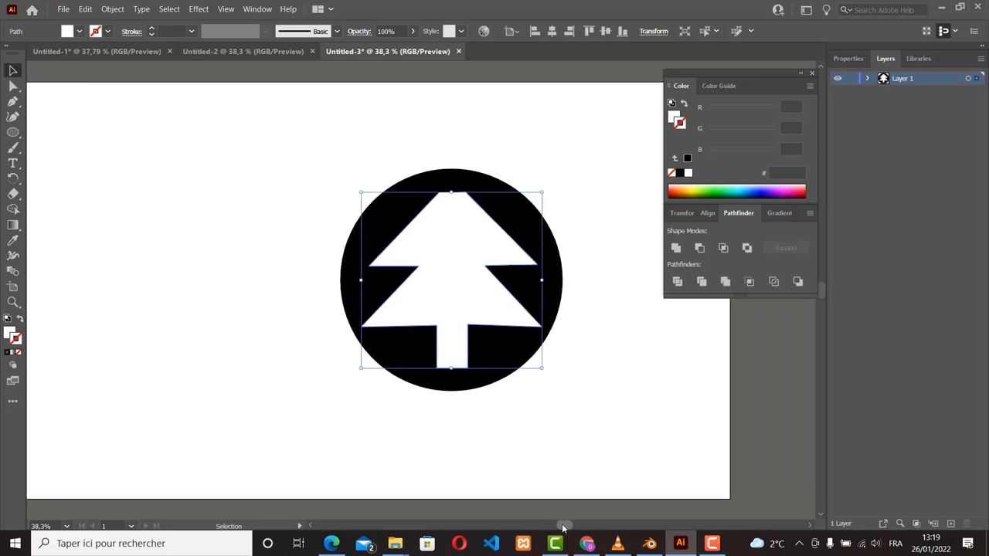
Resize the tree to about 432 × 590 px so its tip and trunk reach the circle's edges
left_click_drag(451, 193, 452, 166)
left_click_drag(452, 366, 452, 394)
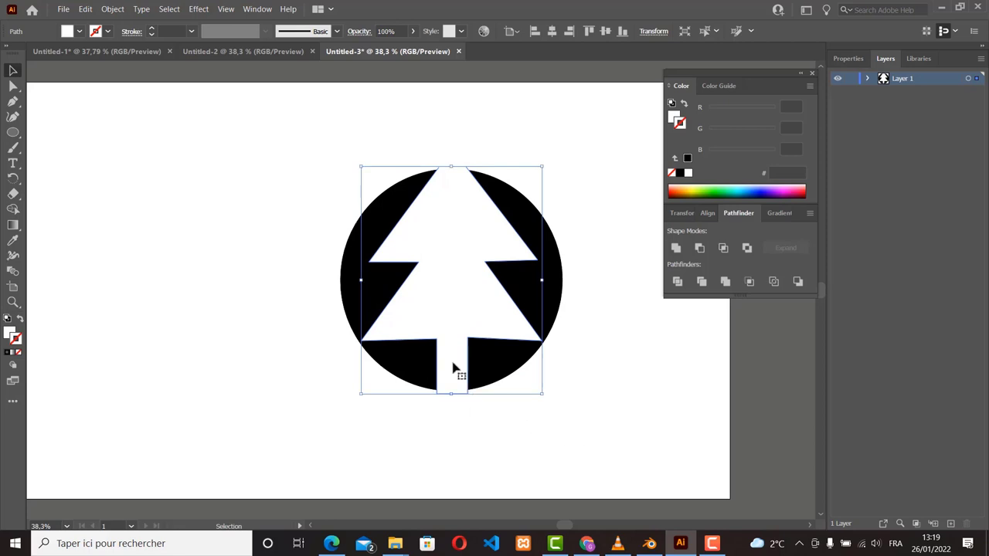
left_click_drag(541, 280, 535, 281)
left_click_drag(361, 280, 370, 279)
left_click_drag(535, 279, 533, 280)
left_click(645, 407)
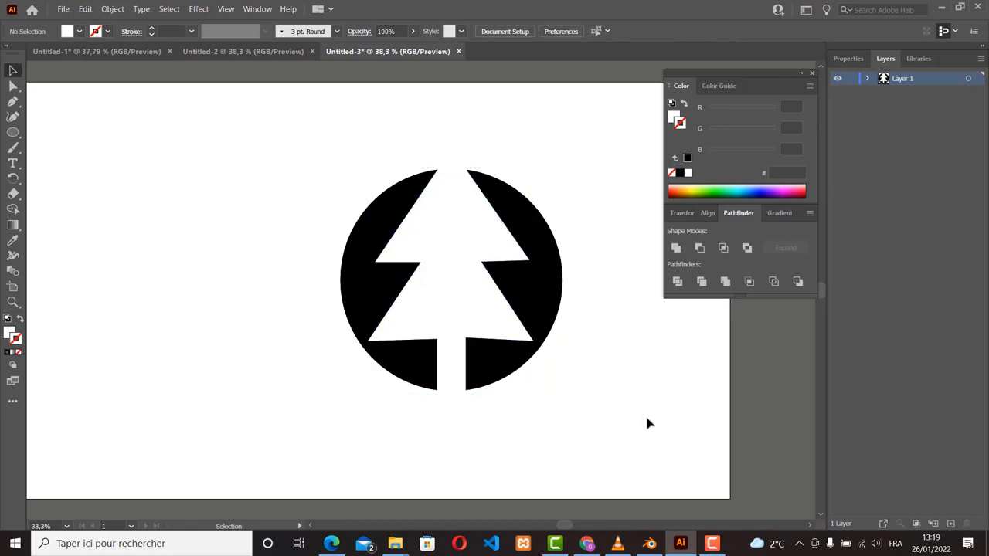
scroll(566, 515, "right", 1)
scroll(550, 494, "right", 1)
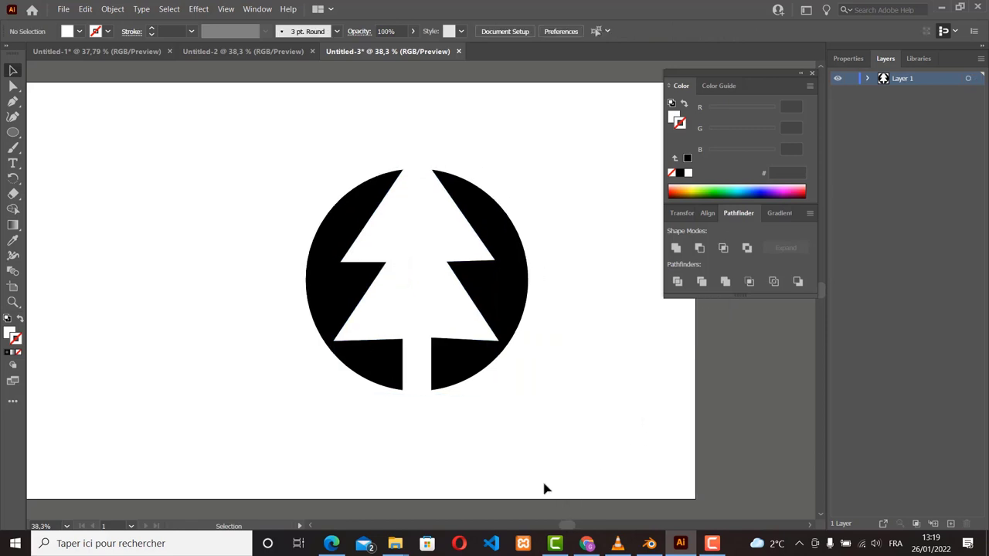
left_click(423, 263)
left_click(521, 287, "shift")
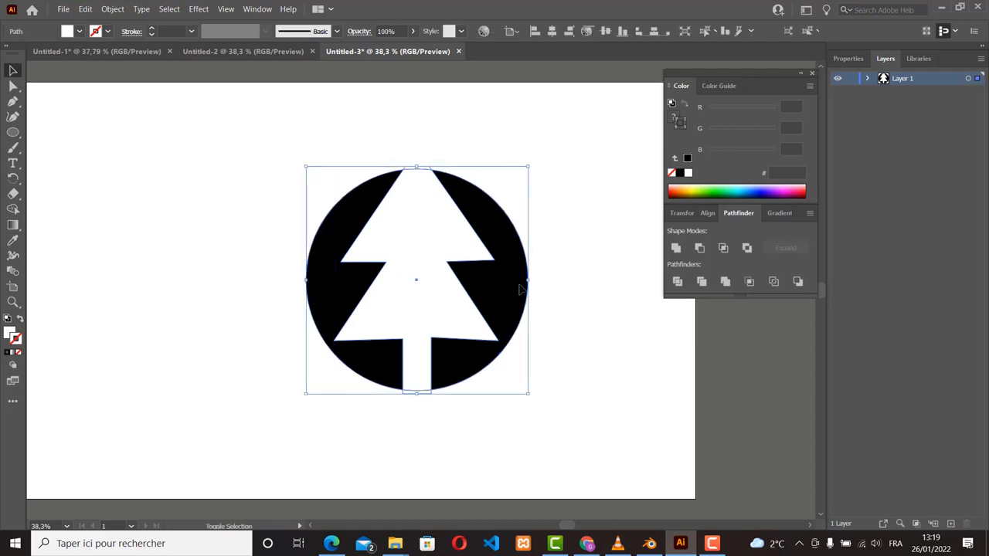
left_click(573, 323)
left_click_drag(604, 379, 215, 212)
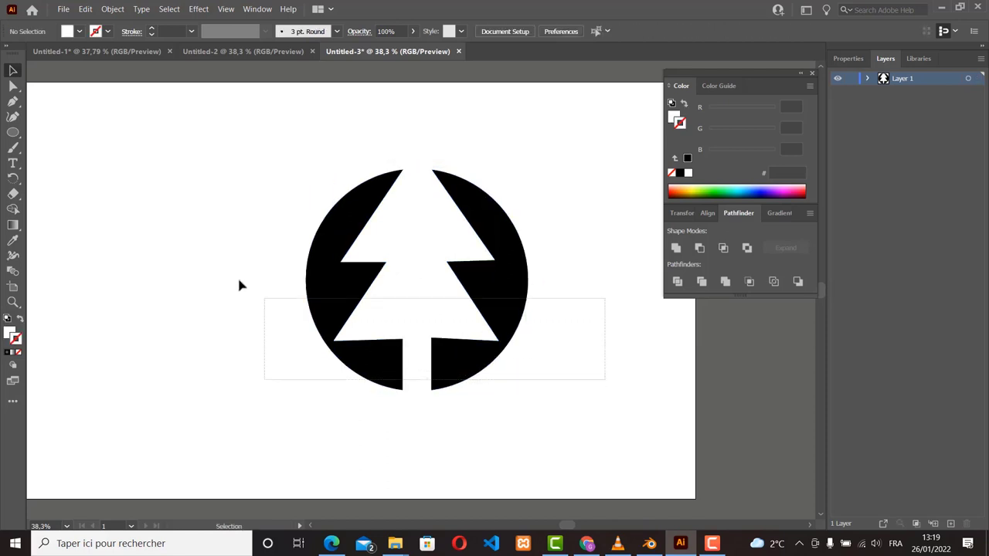
left_click(555, 336)
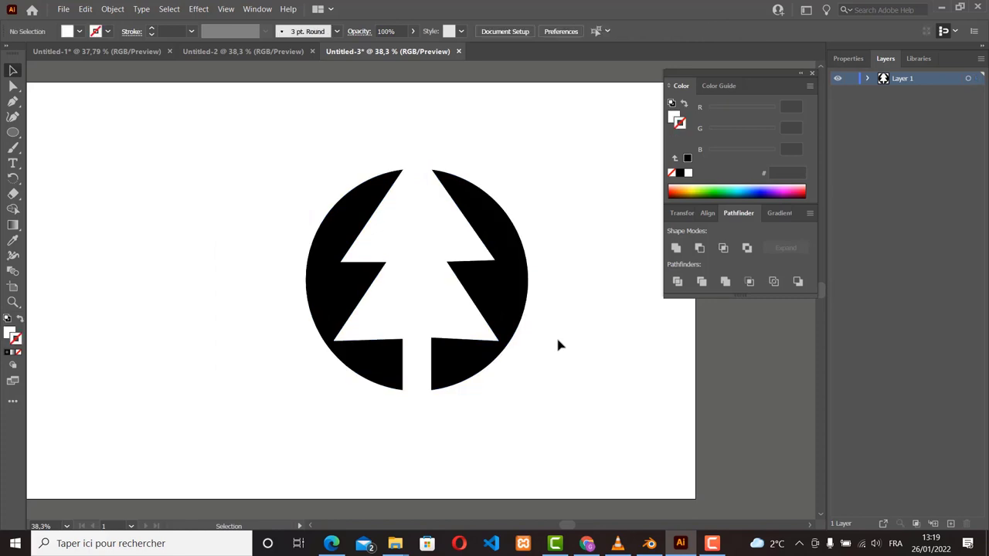
left_click_drag(576, 417, 216, 139)
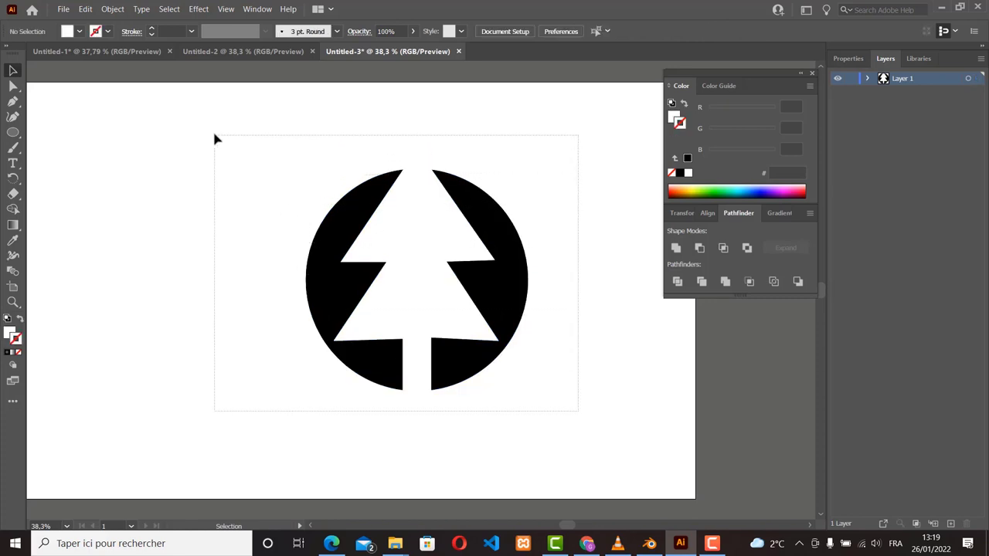
left_click(218, 175)
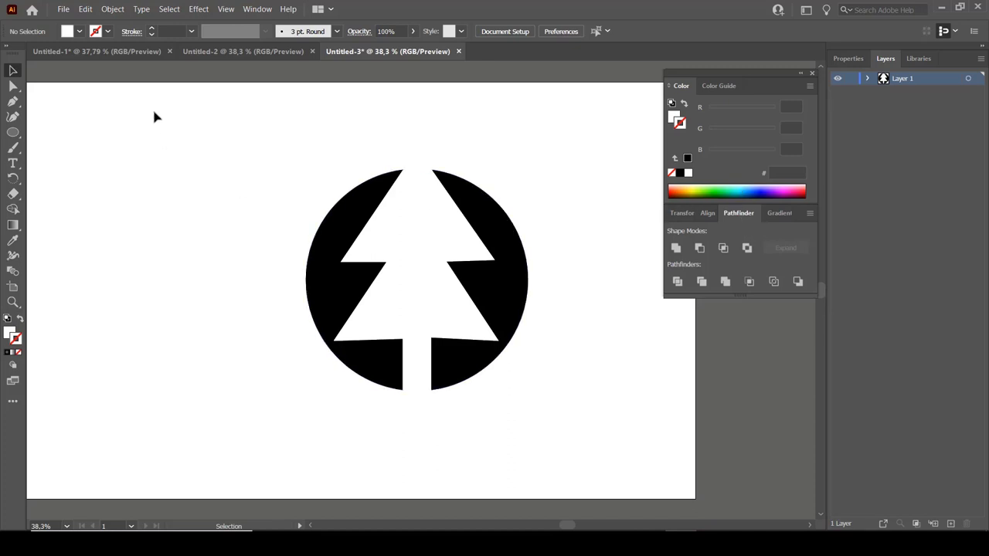
left_click(256, 10)
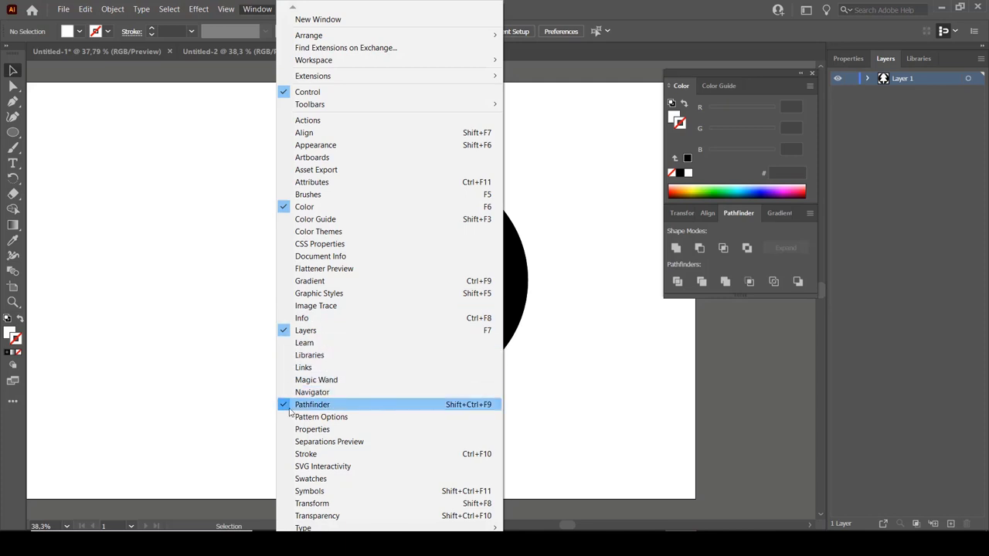
left_click(288, 407)
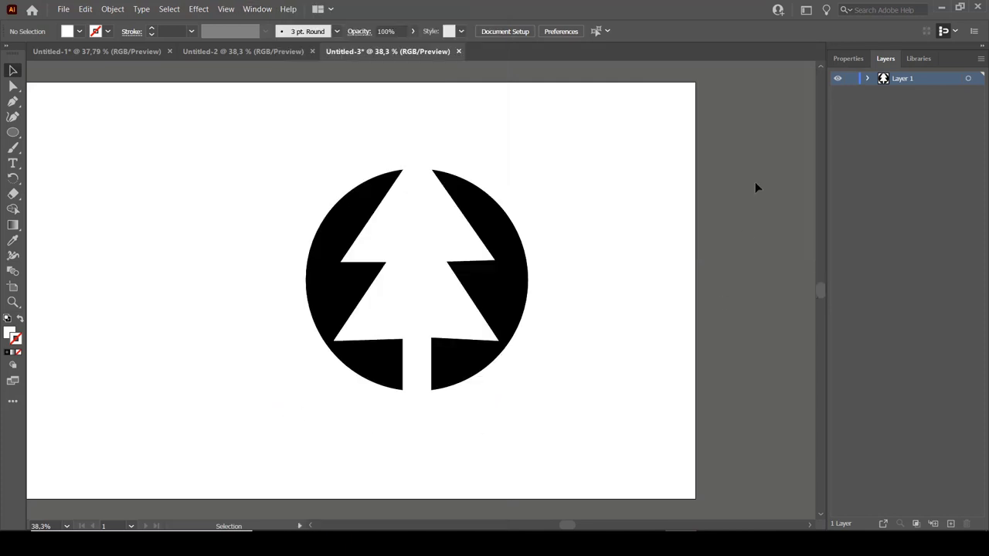
left_click(259, 10)
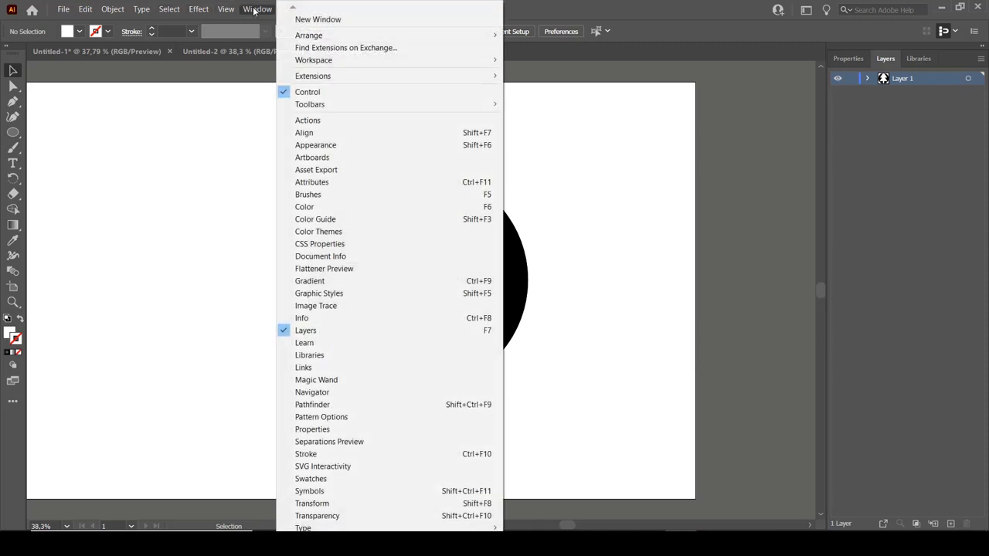
left_click(323, 406)
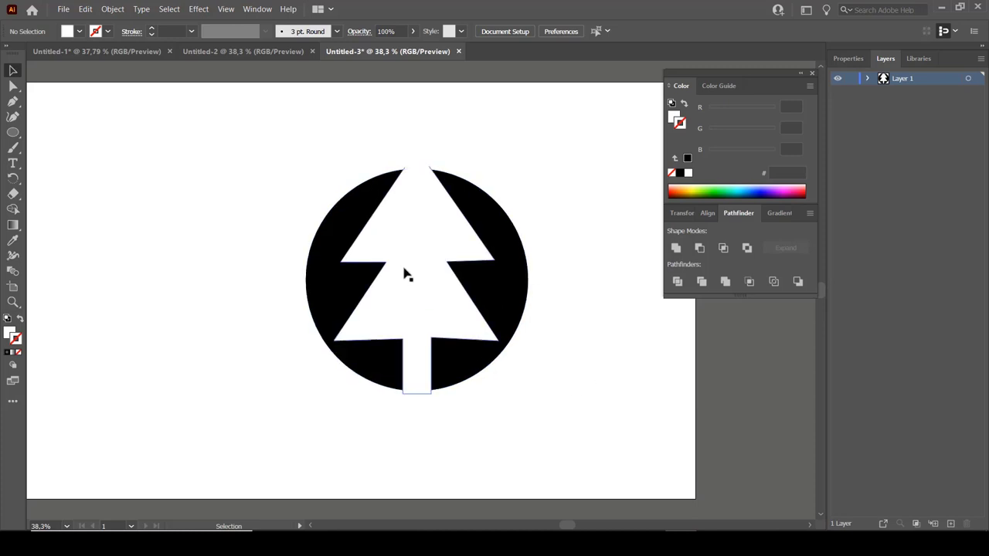
Select the circle and tree and apply Pathfinder Minus Front
left_click(521, 292)
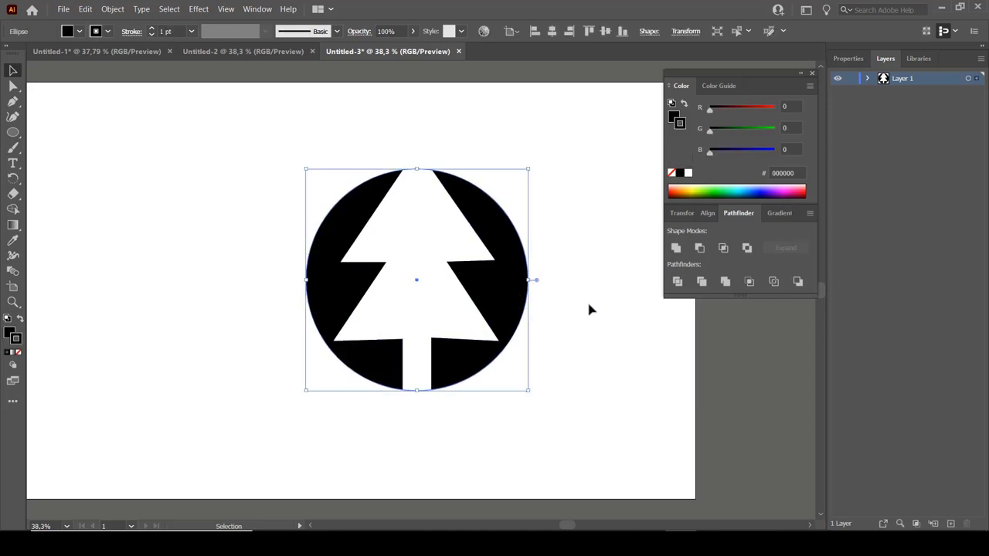
left_click(437, 265, "shift")
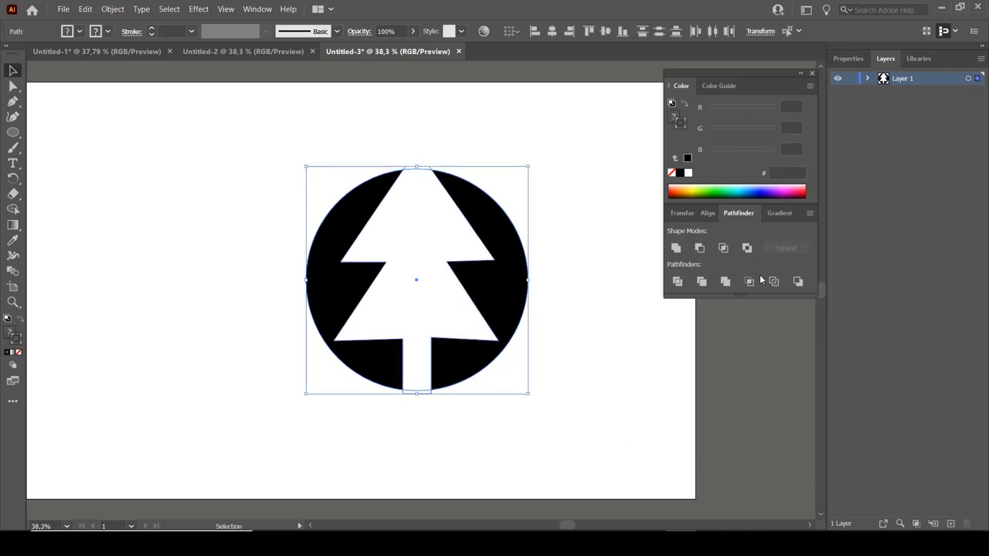
left_click(699, 248)
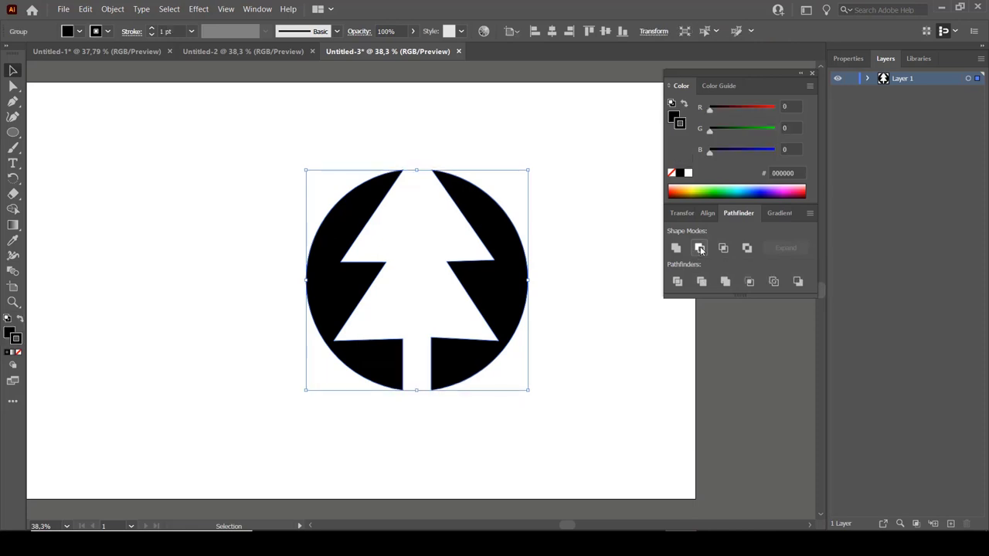
left_click(576, 384)
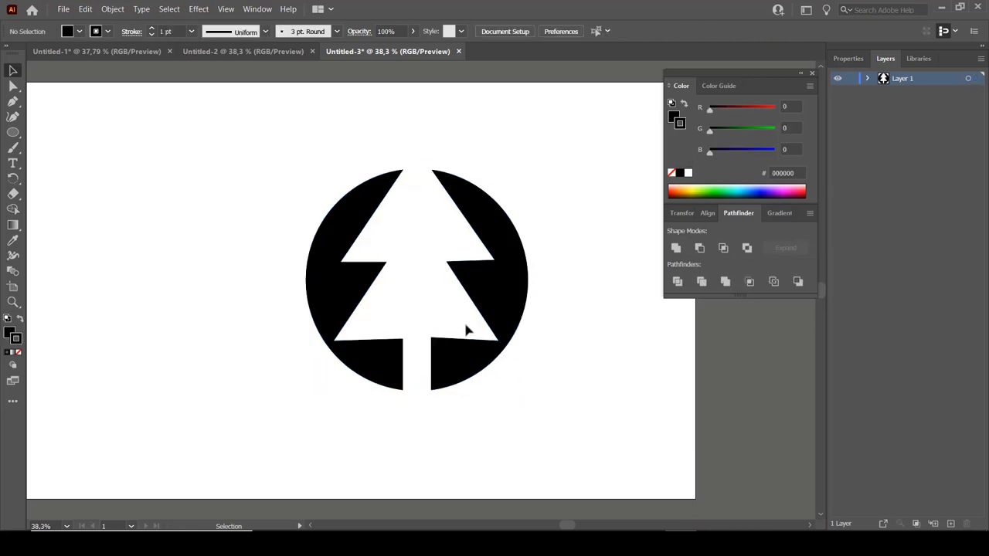
Move the combined logo slightly up and left, resizing it back to about its original size
left_click(461, 363)
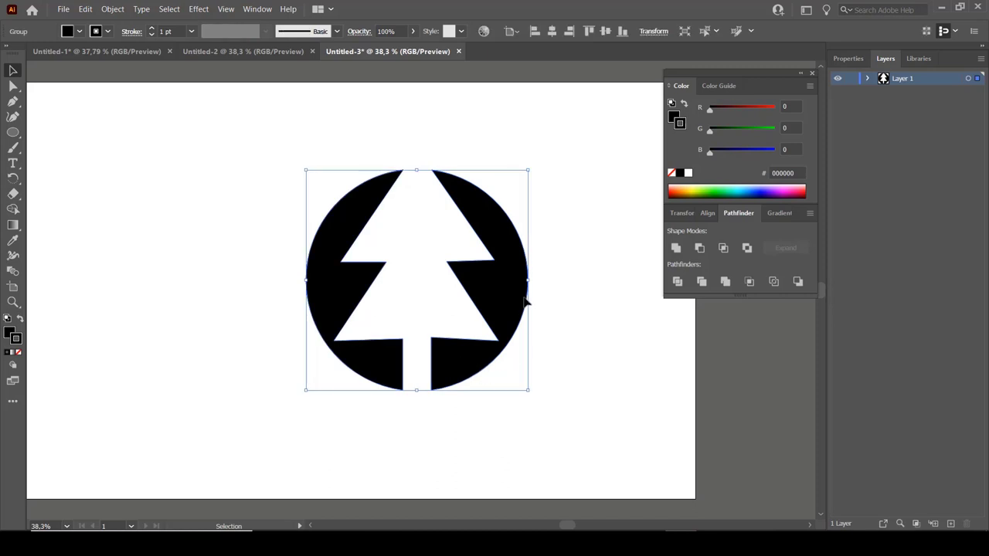
left_click(576, 454)
mouse_move(450, 312)
left_mouse_down()
mouse_move(382, 283)
mouse_move(387, 302)
mouse_move(496, 320)
left_mouse_up()
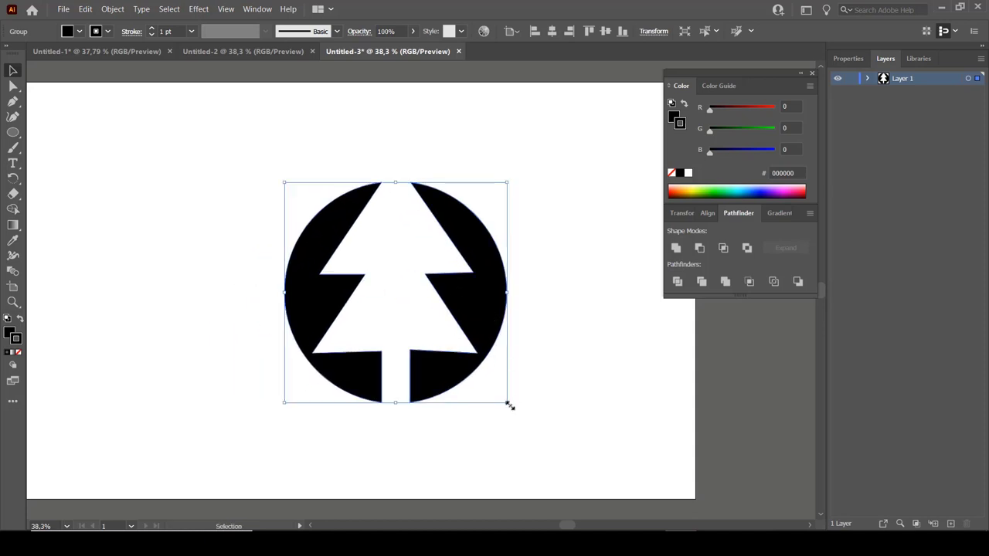
left_click_drag(509, 404, 510, 397)
left_click(564, 406)
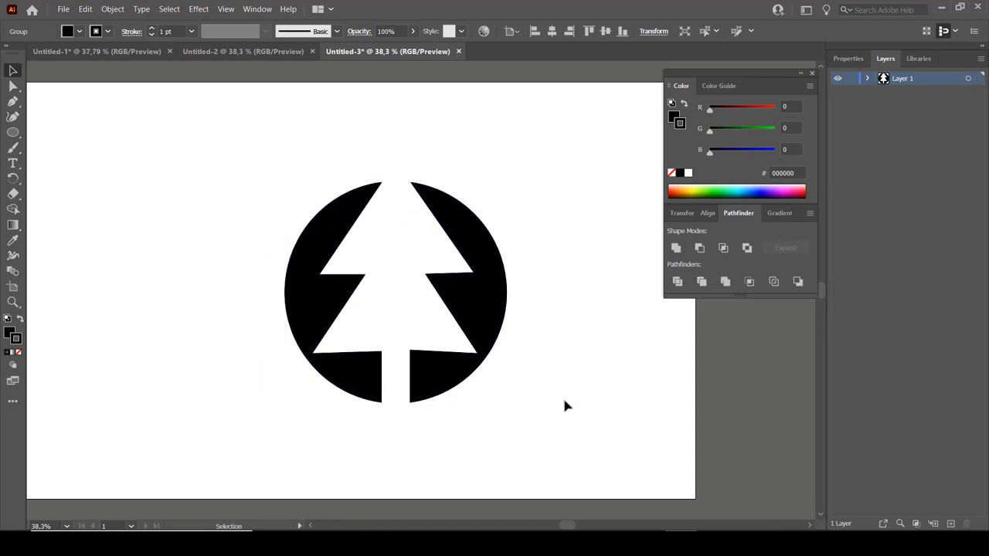
left_click_drag(480, 328, 477, 324)
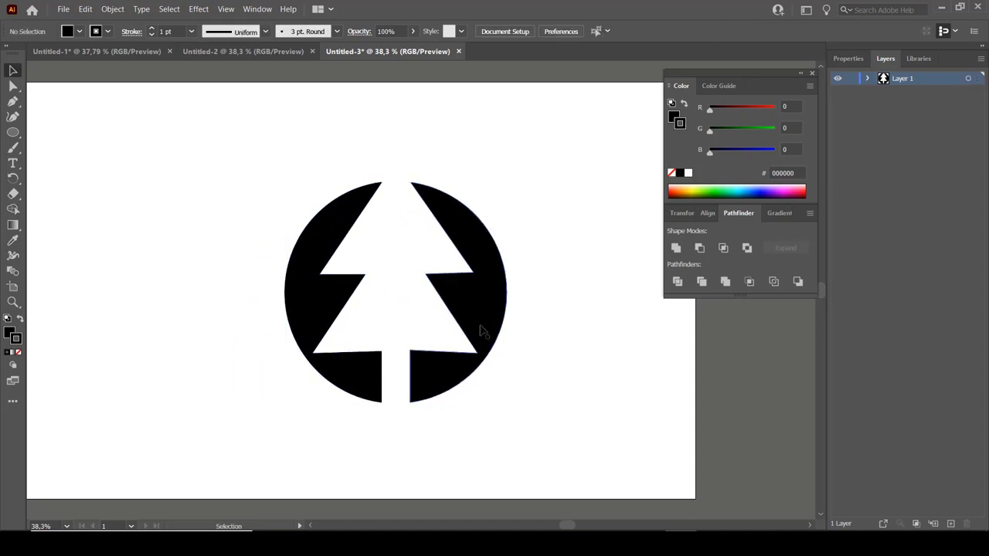
left_click(578, 377)
scroll(575, 394, "down", 1)
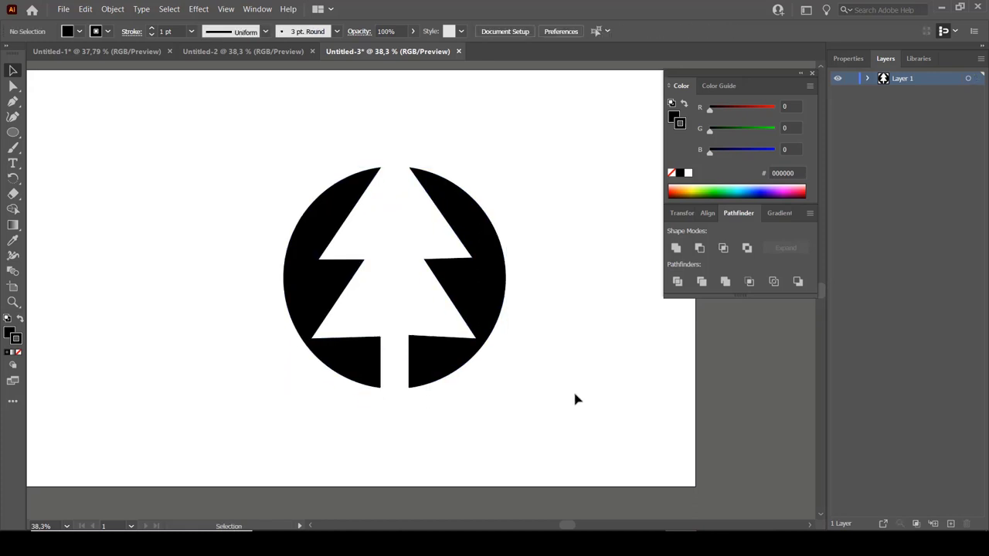
scroll(576, 399, "up", 3)
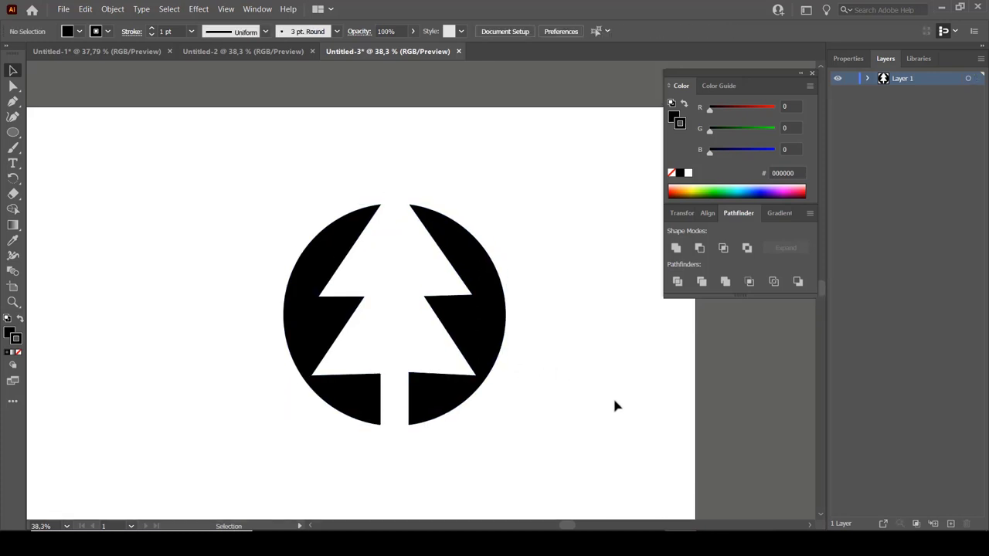
left_click(481, 315)
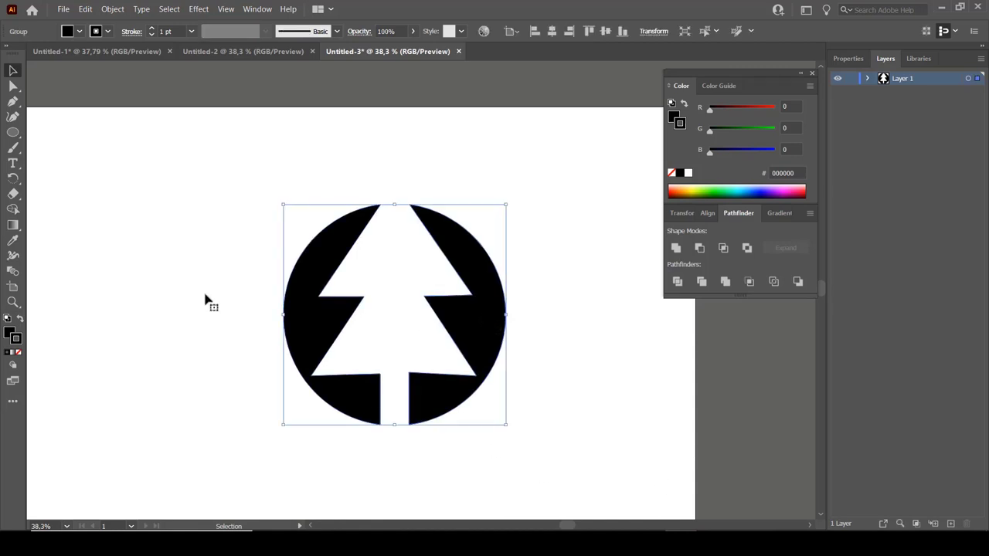
Change the logo's fill from black to dark grey 1E1E1E
double_click(10, 332)
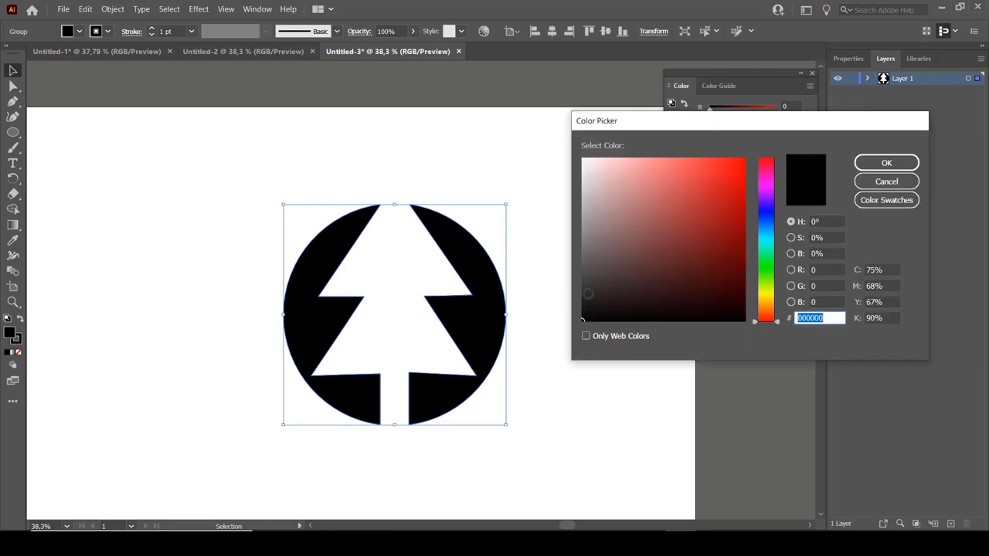
mouse_move(593, 294)
left_mouse_down()
mouse_move(586, 282)
mouse_move(582, 302)
left_mouse_up()
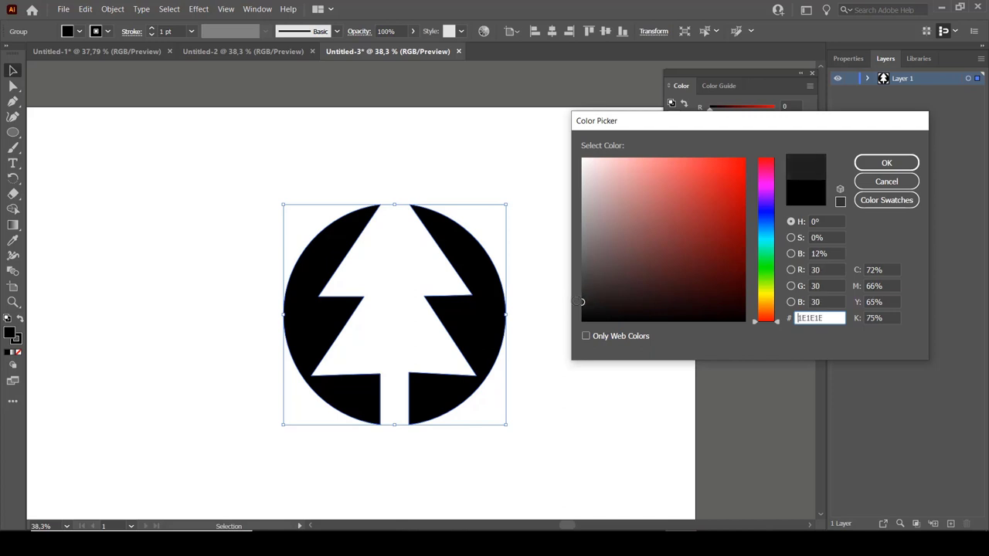
left_click(889, 164)
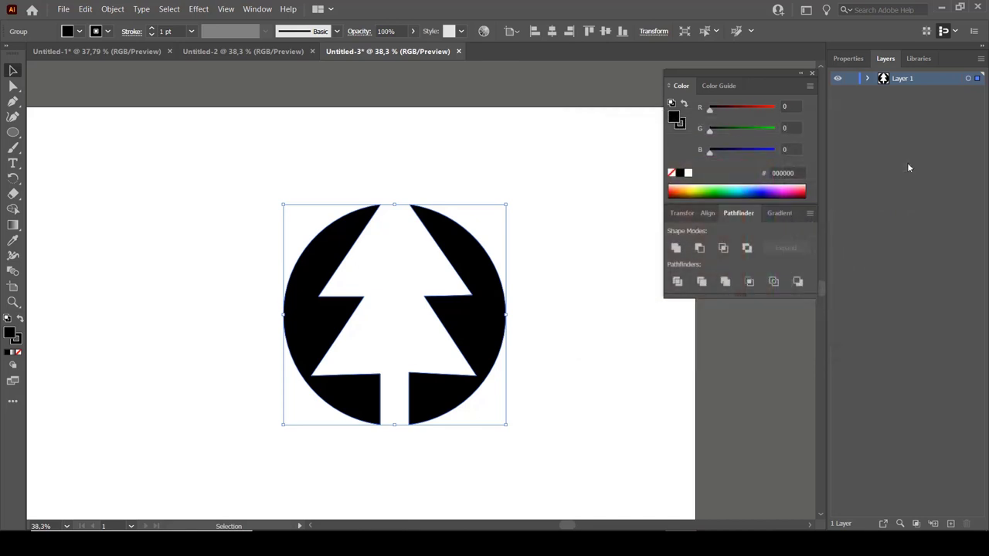
left_click(563, 363)
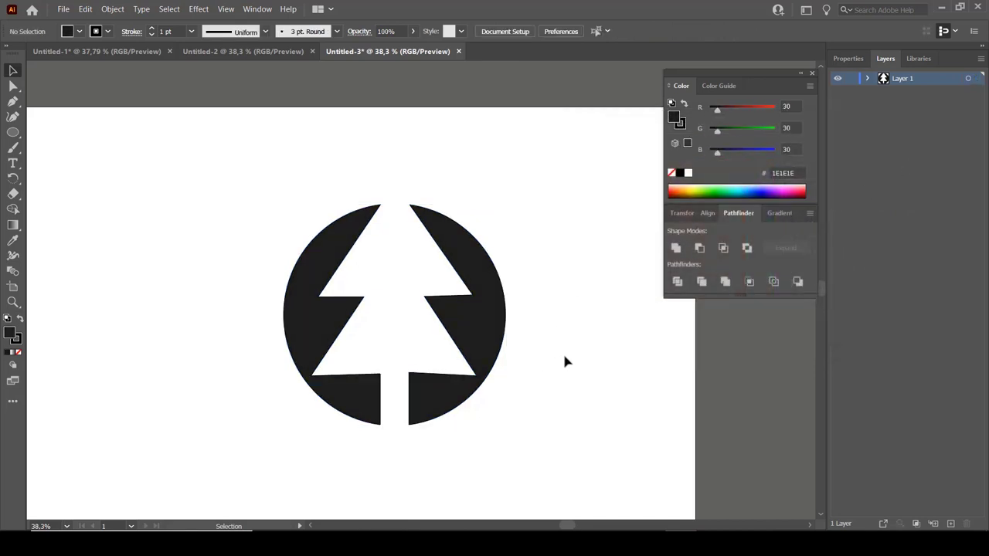